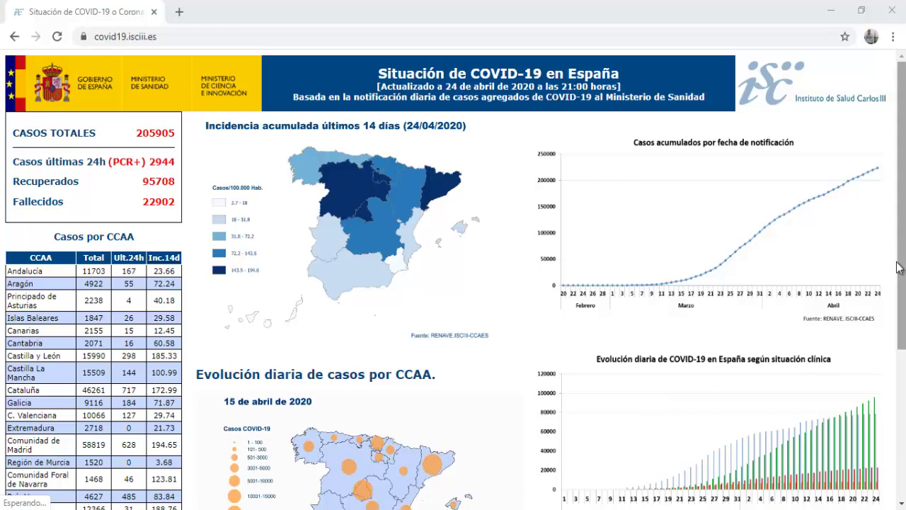
# Copy the address of the 'aquí' download link for serie_historica_acumulados.csv.
pyautogui.scroll(-1, 898, 319)
pyautogui.moveTo(903, 321); pyautogui.dragTo(903, 262)
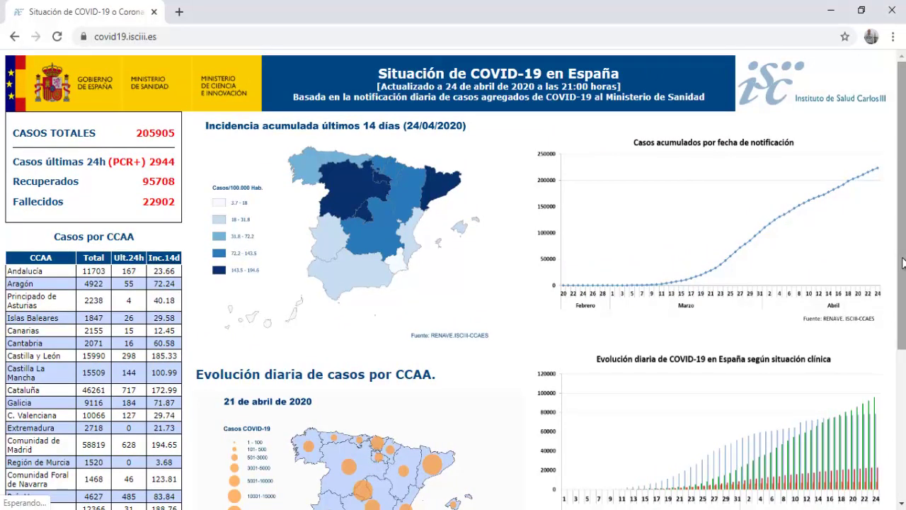
pyautogui.moveTo(902, 262); pyautogui.dragTo(903, 340)
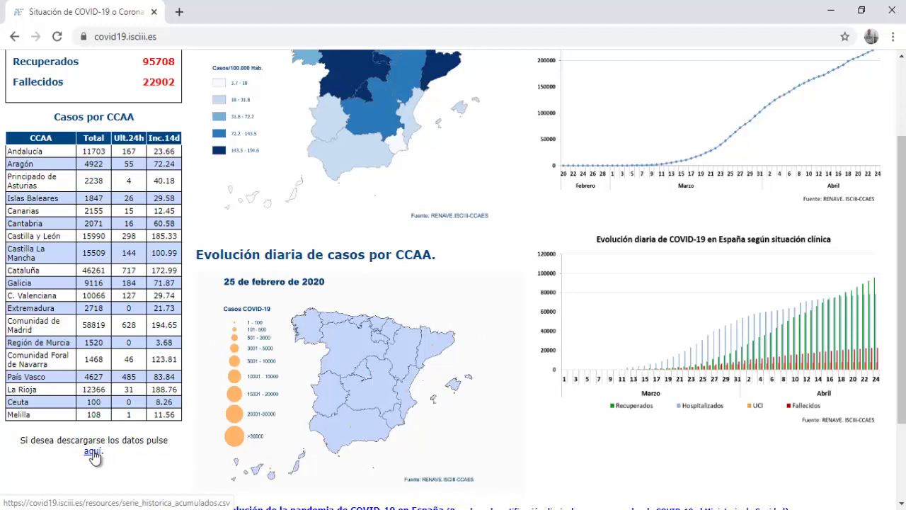
pyautogui.rightClick(93, 453)
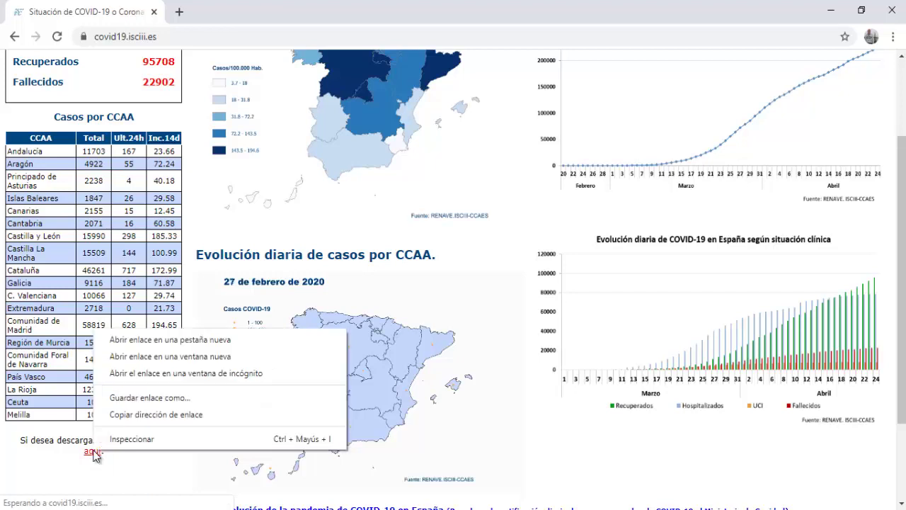
pyautogui.click(141, 421)
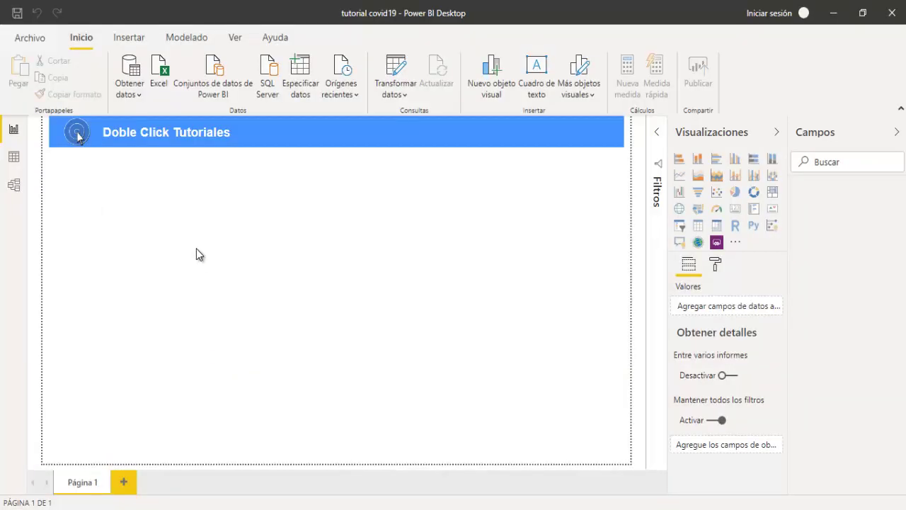
# Add a Web data source using the pasted serie_historica_acumulados.csv URL.
pyautogui.click(129, 95)
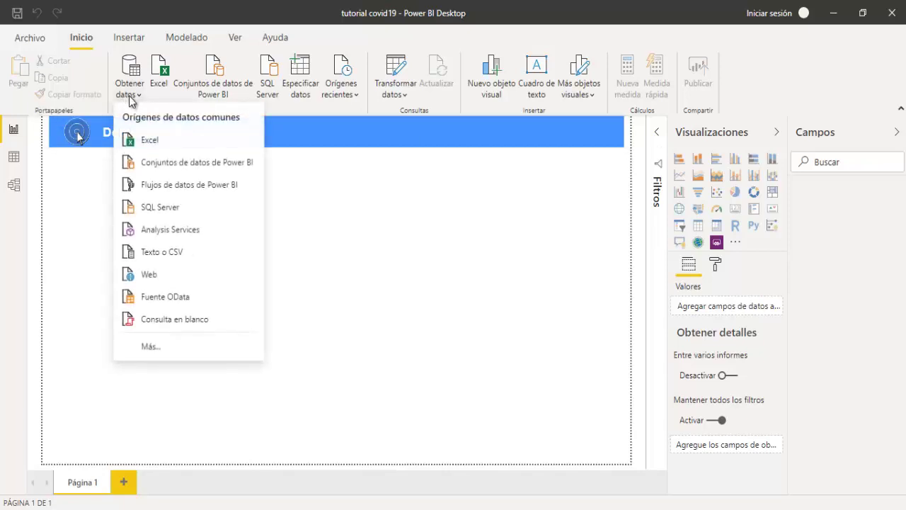
pyautogui.click(150, 281)
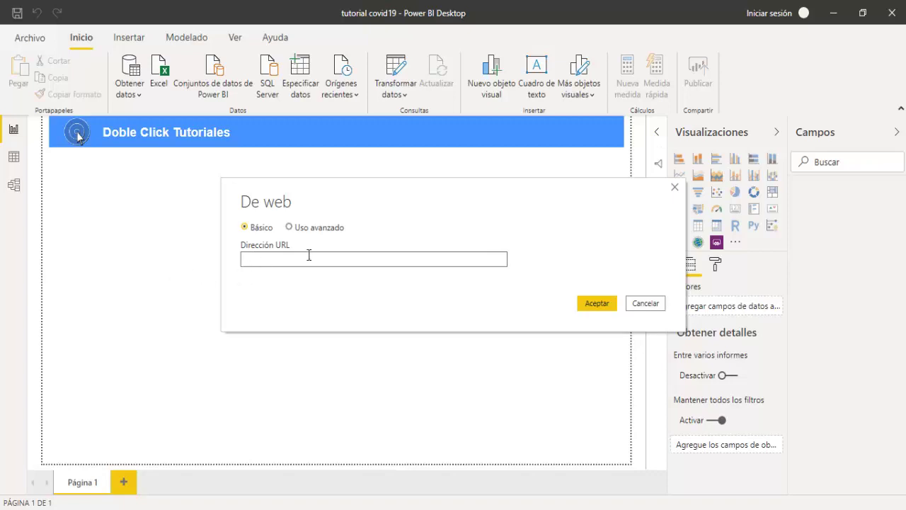
pyautogui.write('https://covid19.isciii.es/resources/serie_historica_acumulados.csv')
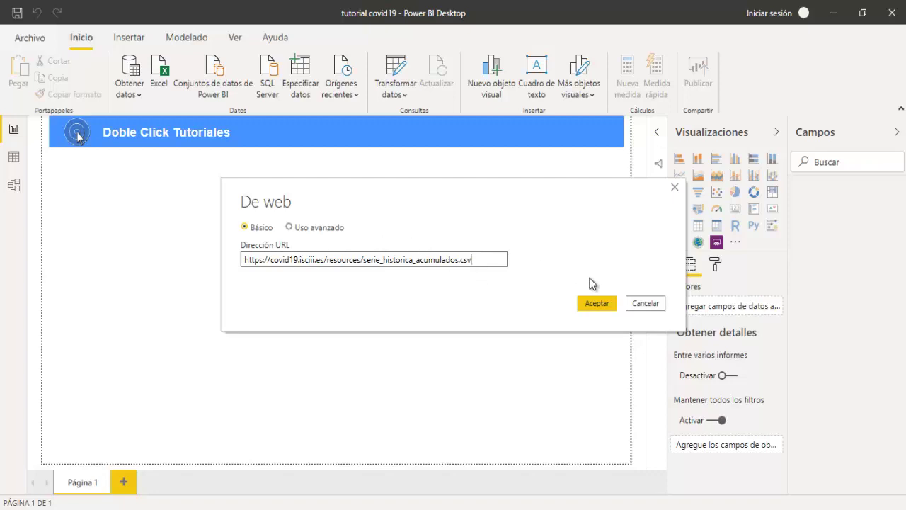
pyautogui.click(596, 303)
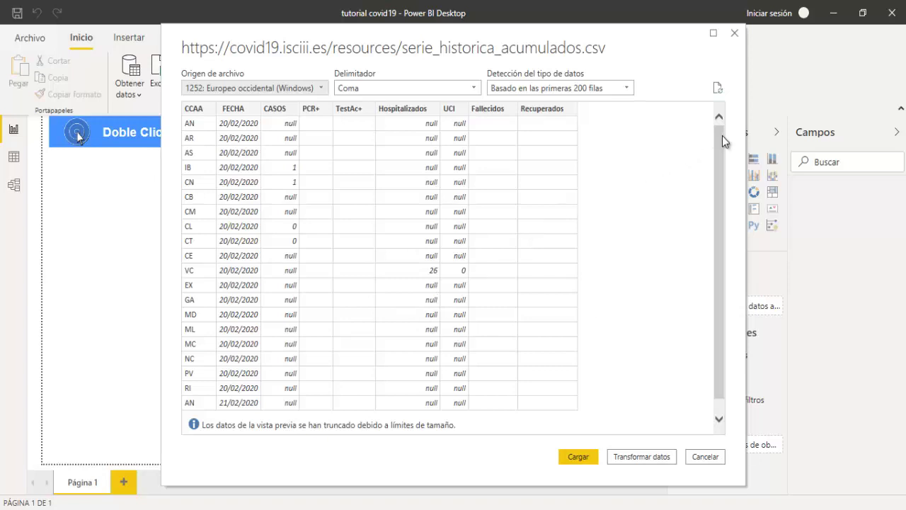
# Load the CSV with file origin 65001: Unicode (UTF-8) and Coma as delimiter.
pyautogui.moveTo(720, 138); pyautogui.dragTo(703, 133)
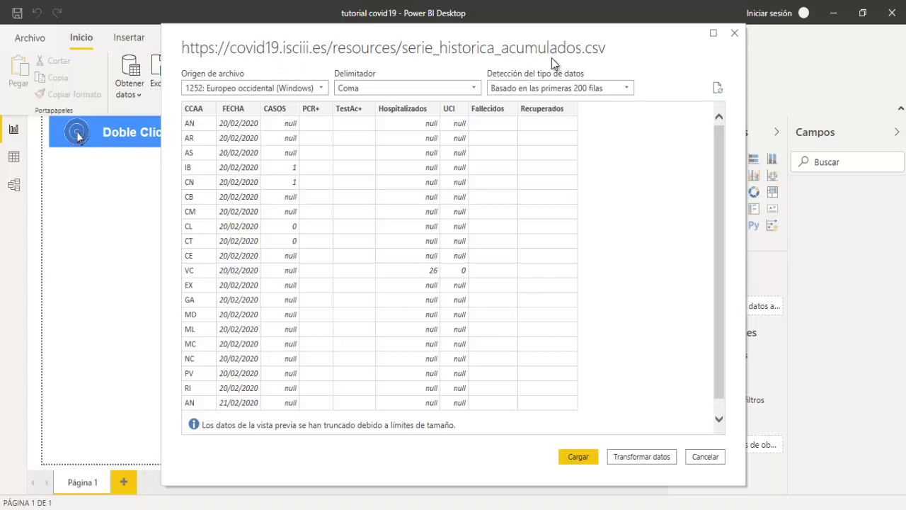
pyautogui.click(321, 86)
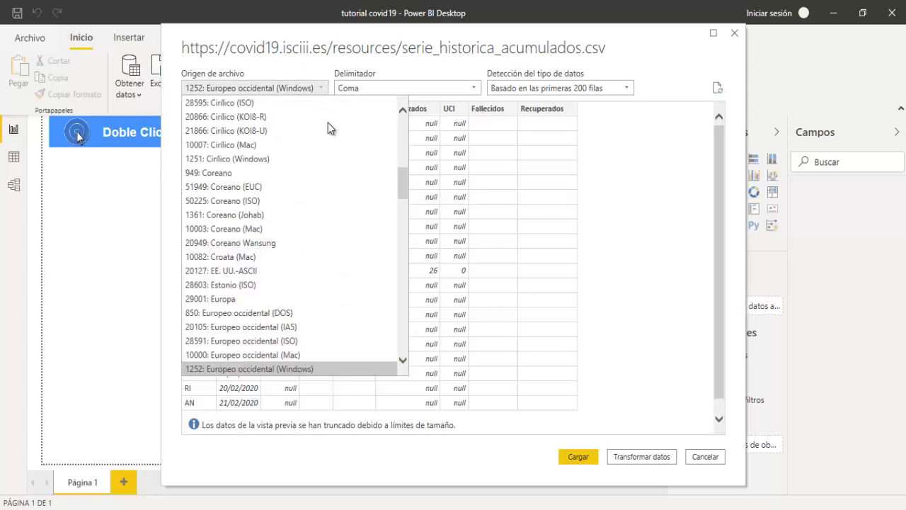
pyautogui.moveTo(403, 183); pyautogui.dragTo(411, 357)
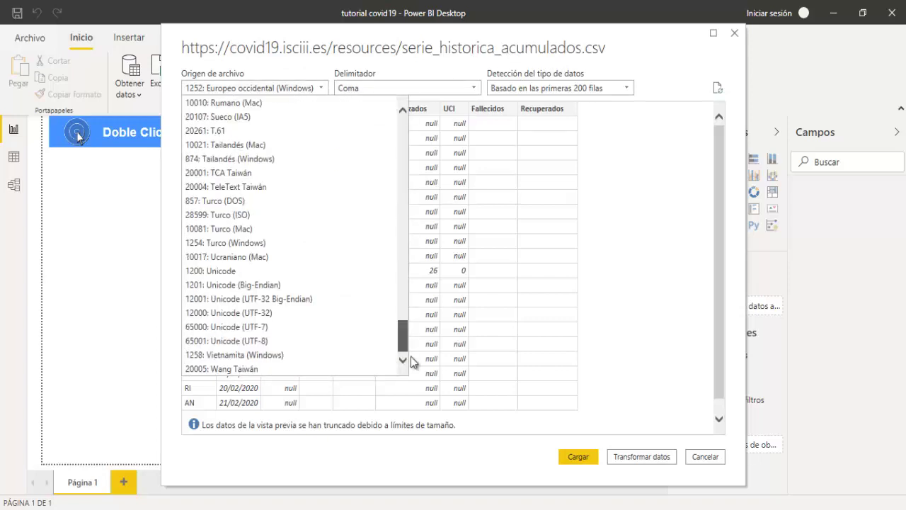
pyautogui.click(284, 342)
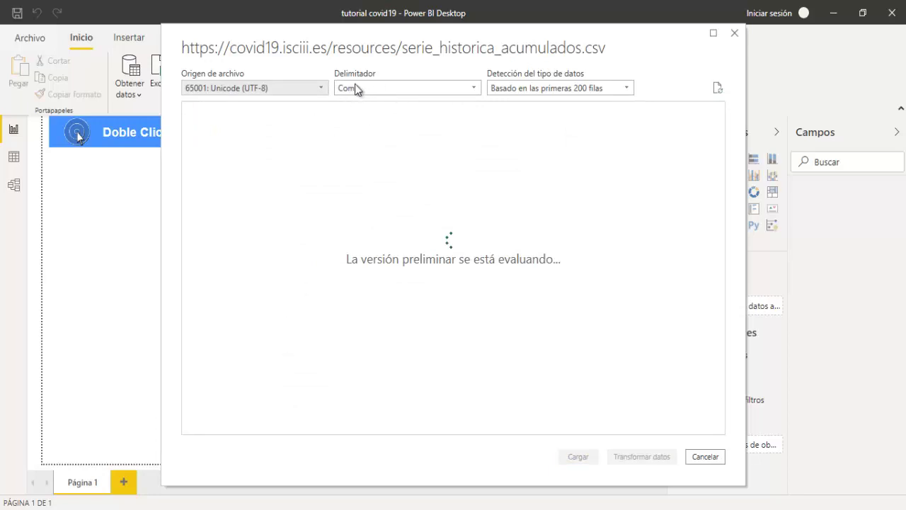
pyautogui.click(391, 86)
pyautogui.click(363, 147)
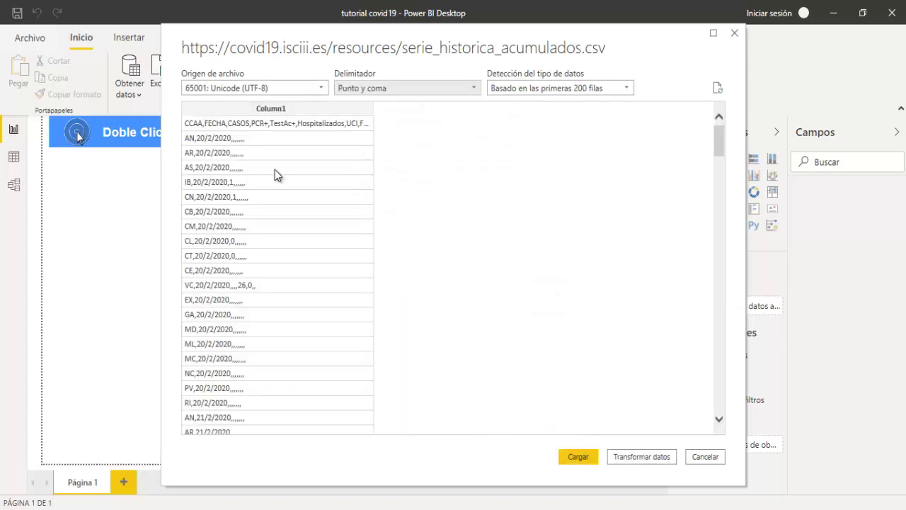
pyautogui.click(386, 87)
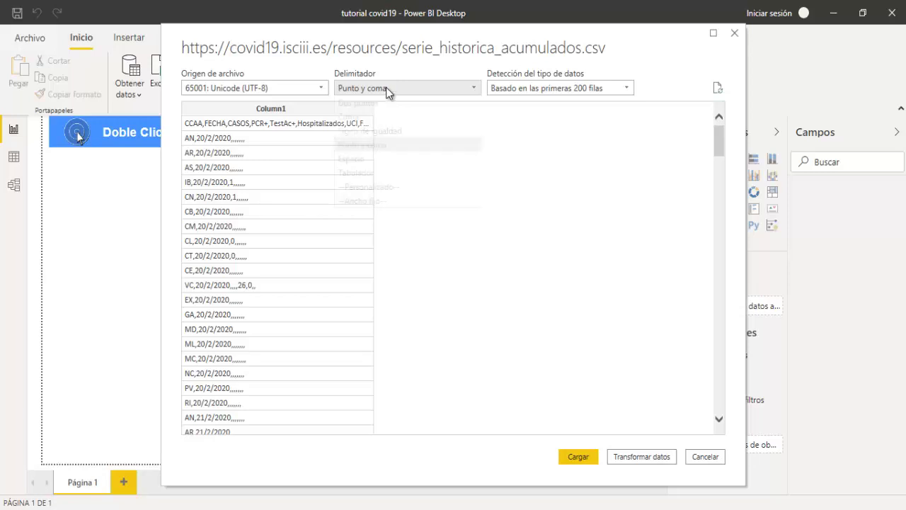
pyautogui.click(360, 115)
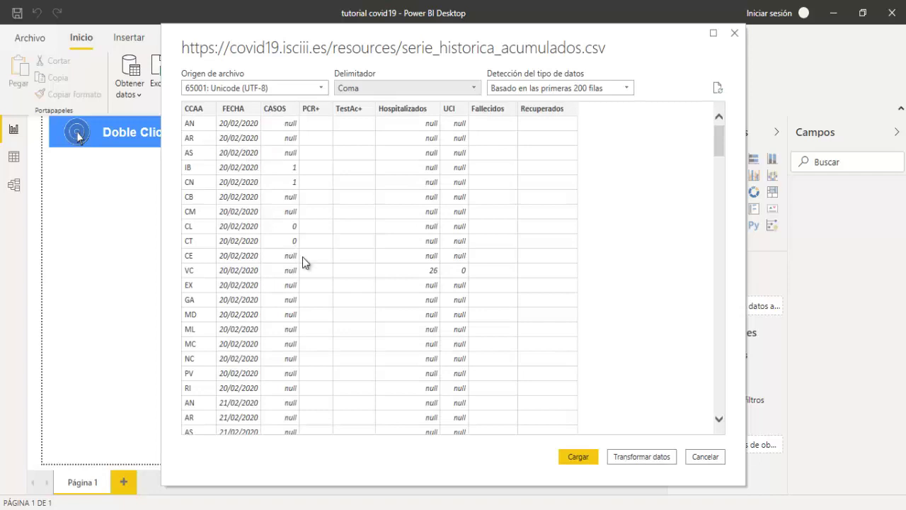
pyautogui.click(571, 454)
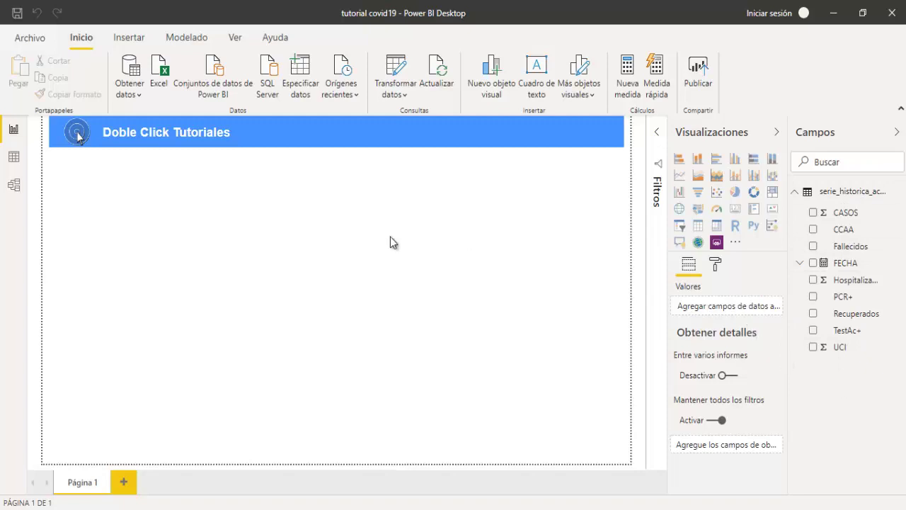
pyautogui.click(14, 156)
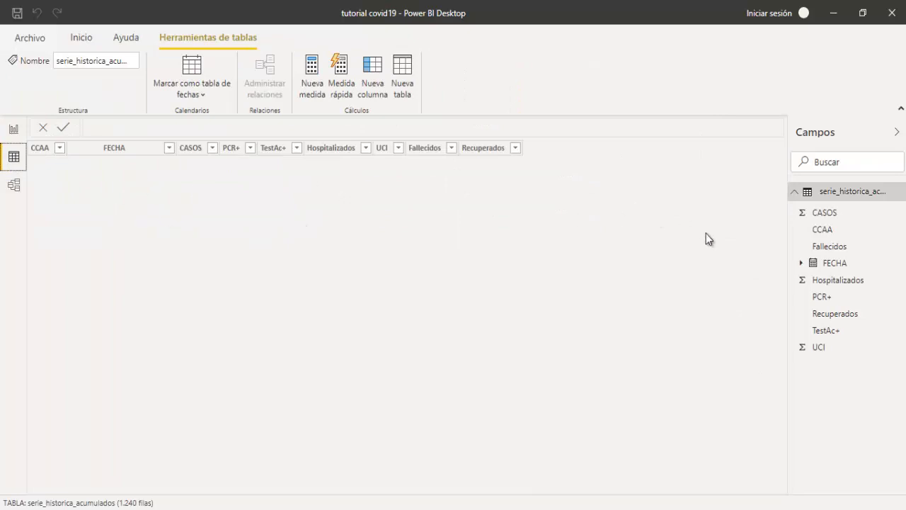
pyautogui.click(832, 212)
pyautogui.click(825, 193)
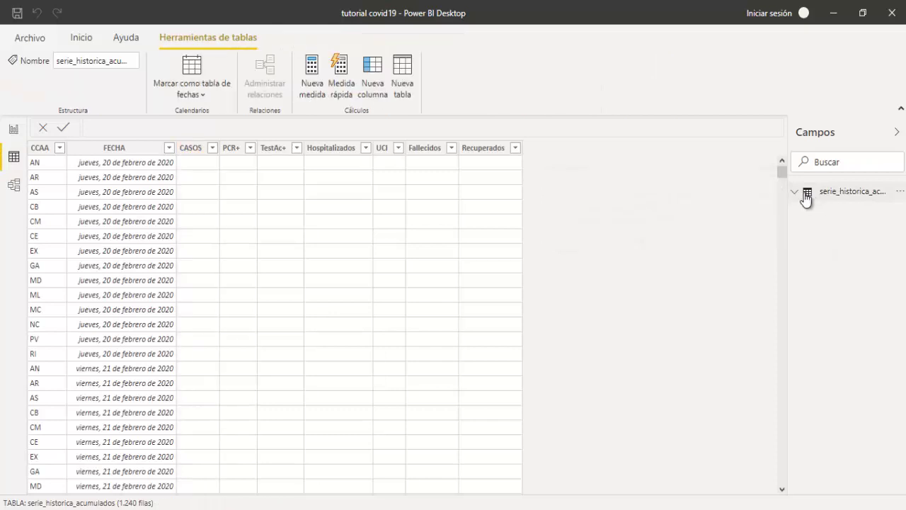
pyautogui.click(794, 193)
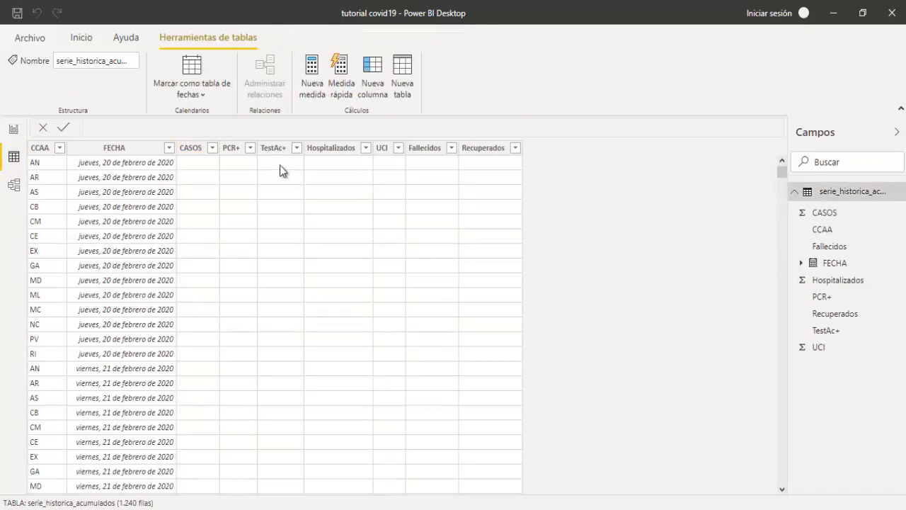
pyautogui.click(206, 149)
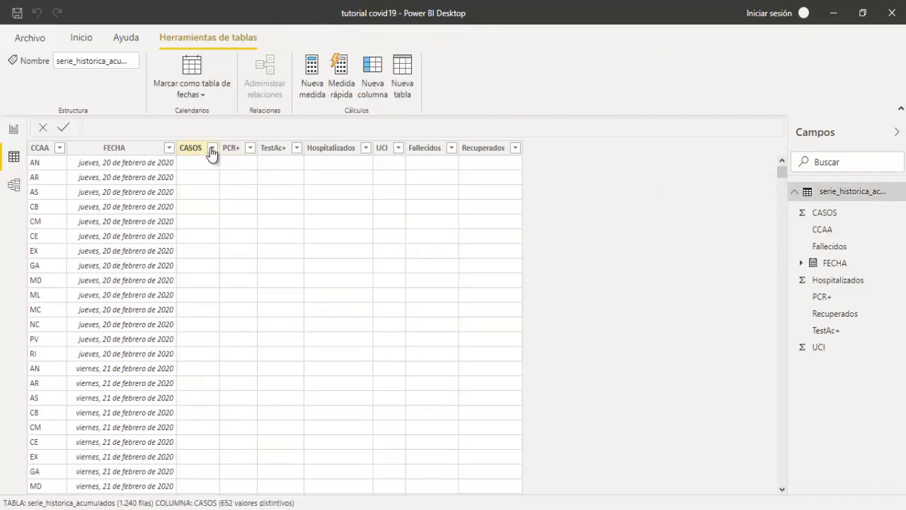
pyautogui.click(212, 148)
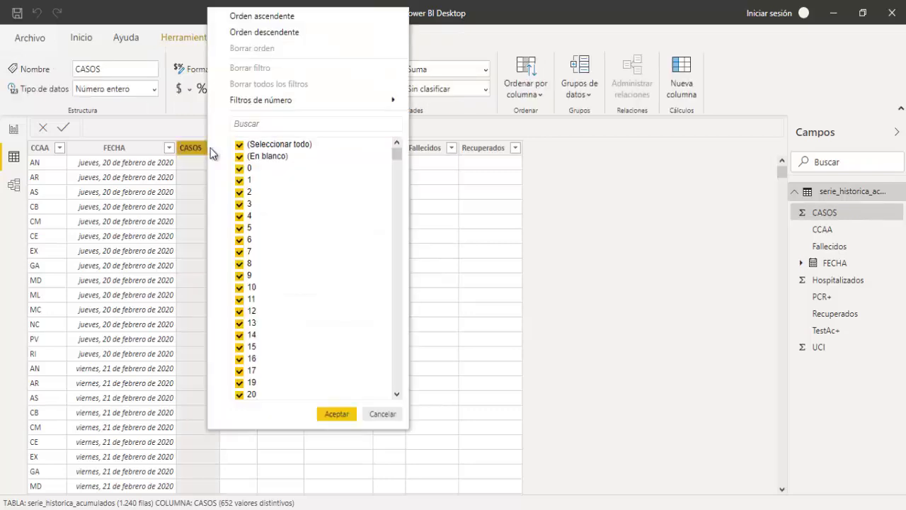
pyautogui.click(375, 417)
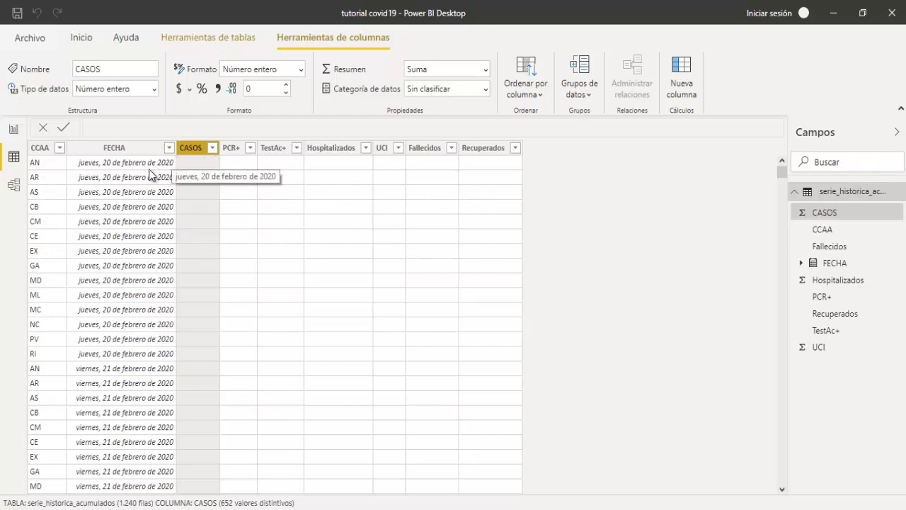
pyautogui.click(113, 150)
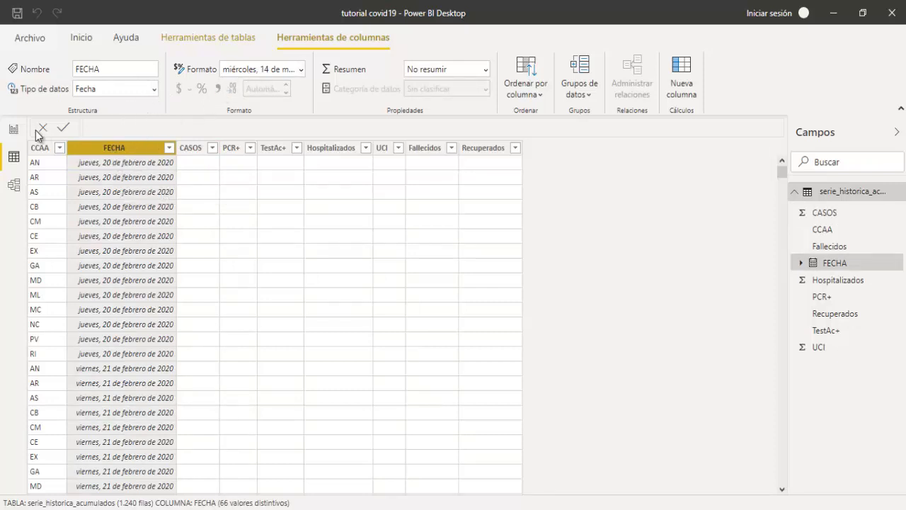
pyautogui.click(12, 131)
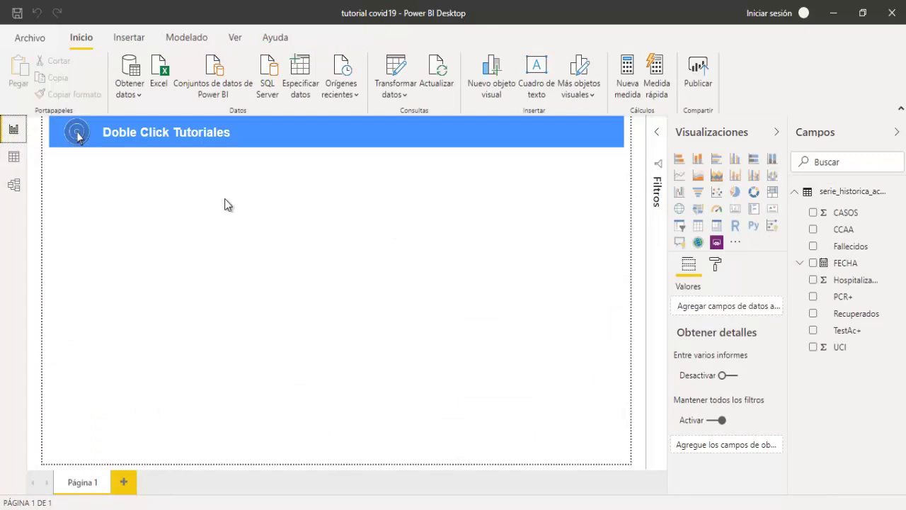
# Create a taller CCAA table on Página 1 and scroll it to reveal NOTA rows.
pyautogui.click(14, 159)
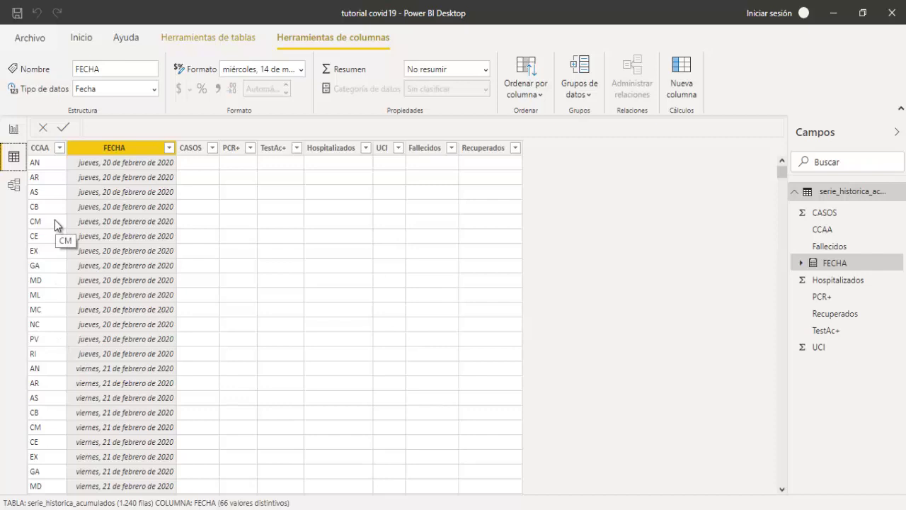
pyautogui.click(12, 133)
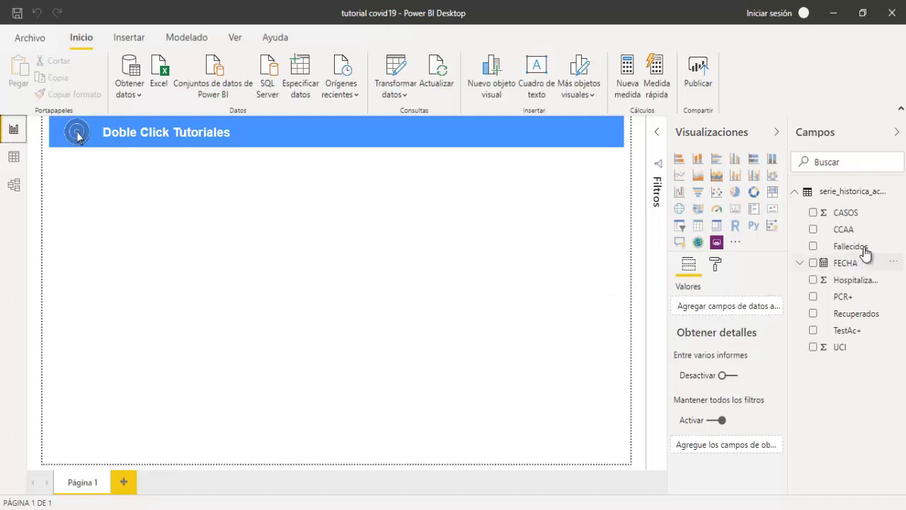
pyautogui.moveTo(837, 234); pyautogui.dragTo(114, 246)
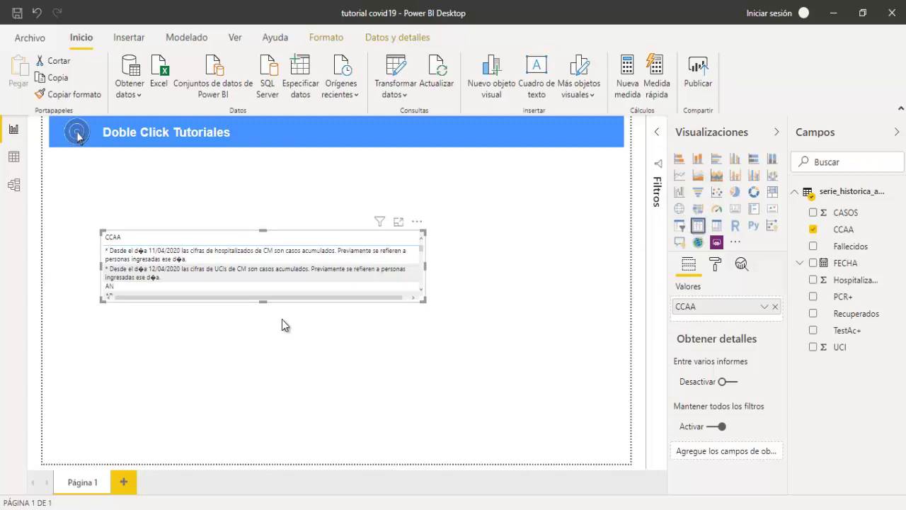
pyautogui.moveTo(263, 327); pyautogui.dragTo(263, 397)
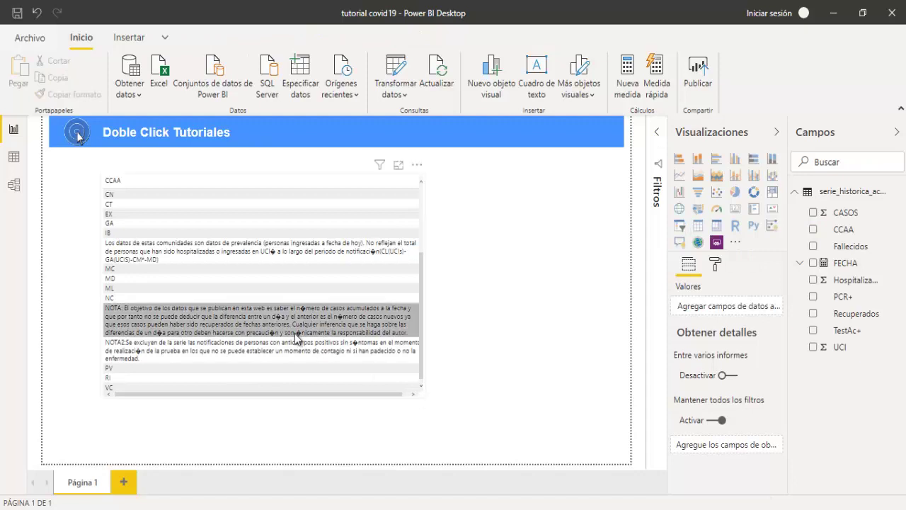
pyautogui.moveTo(251, 288)
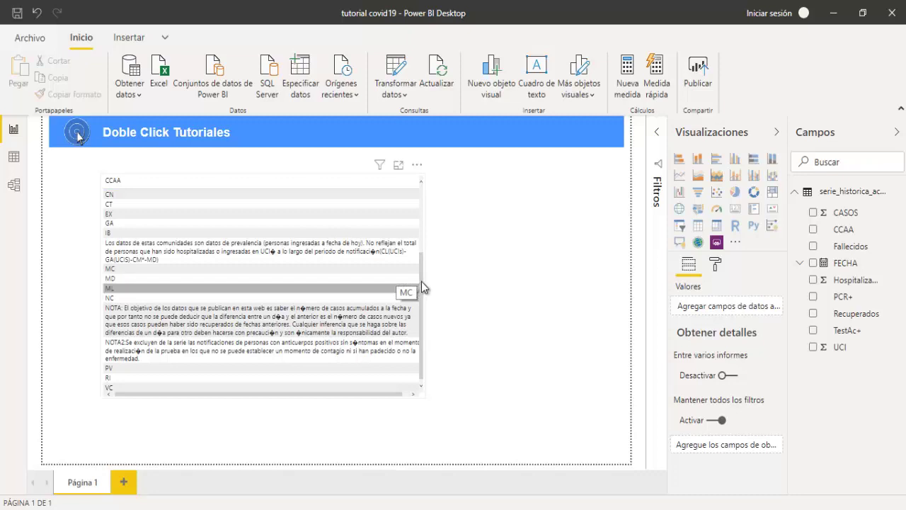
pyautogui.scroll(2, 422, 253)
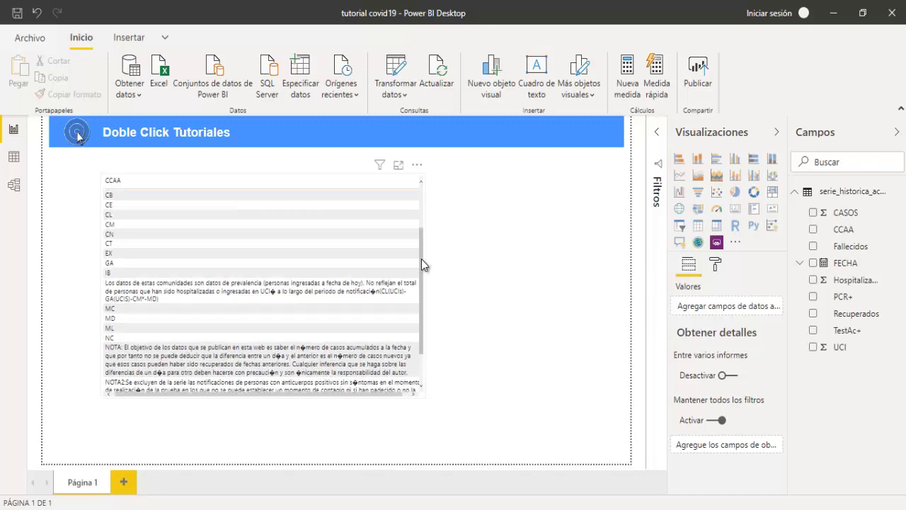
pyautogui.click(422, 281)
pyautogui.scroll(-2, 421, 281)
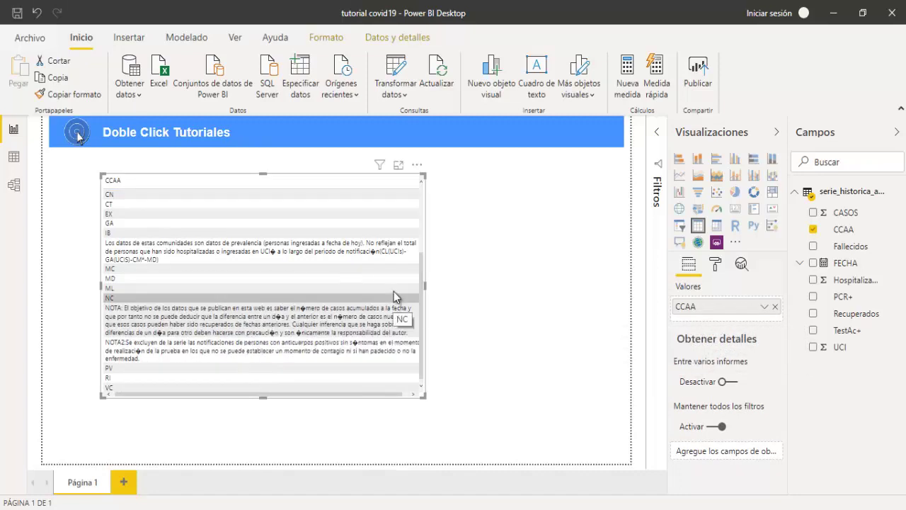
pyautogui.click(476, 249)
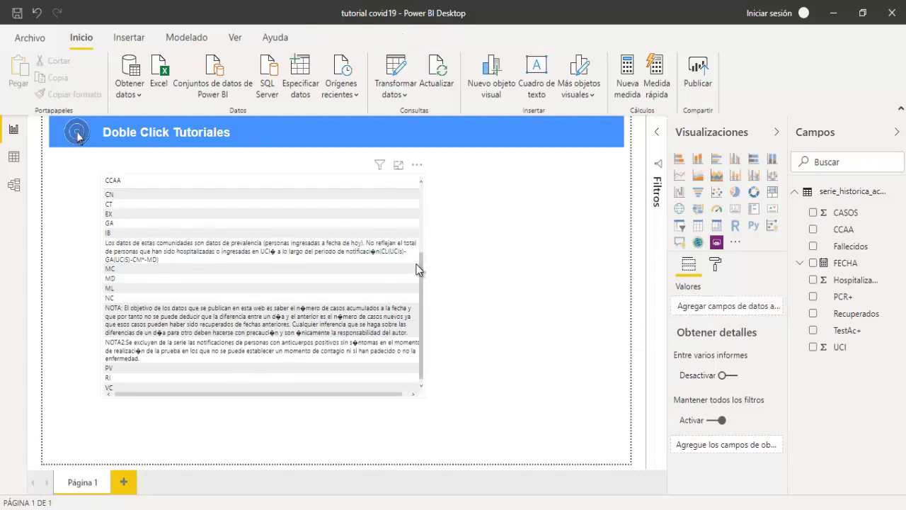
# Open the serie_historica_acumulados query with Editar consulta from the Fields pane.
pyautogui.click(14, 158)
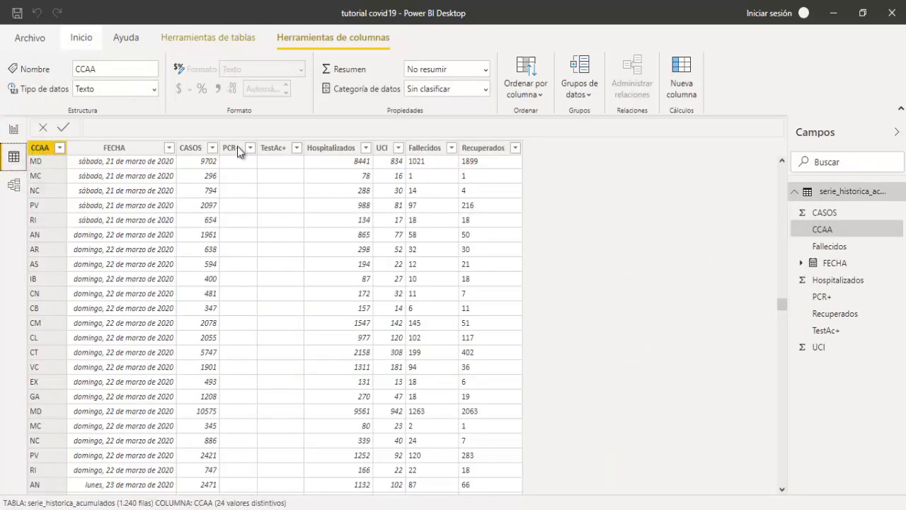
pyautogui.click(814, 198)
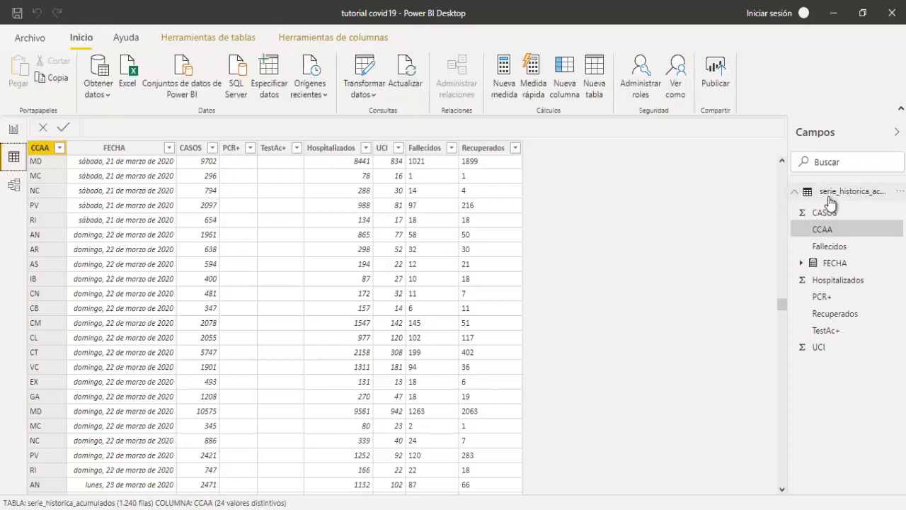
pyautogui.moveTo(842, 192)
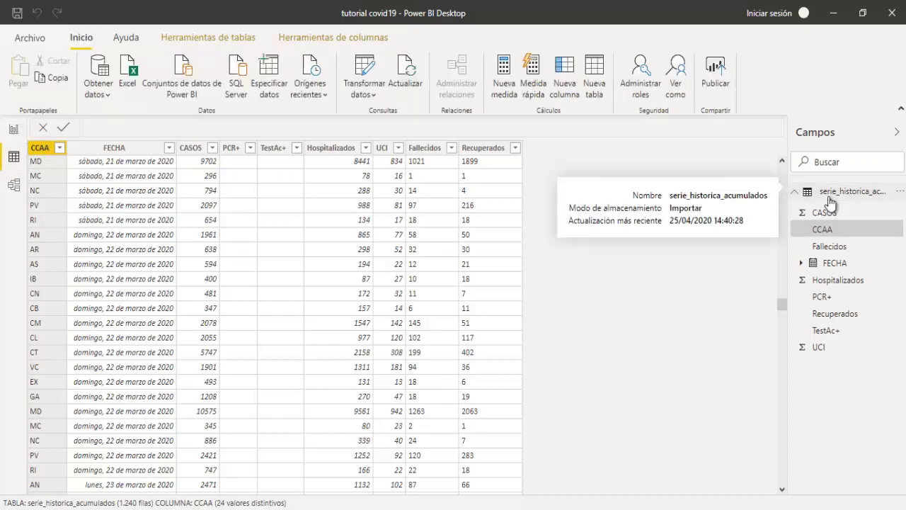
pyautogui.rightClick(830, 202)
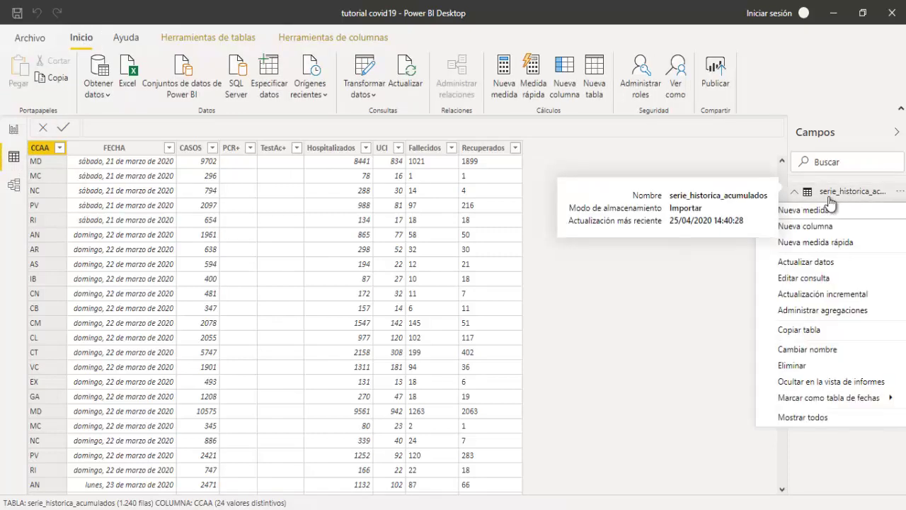
pyautogui.click(803, 278)
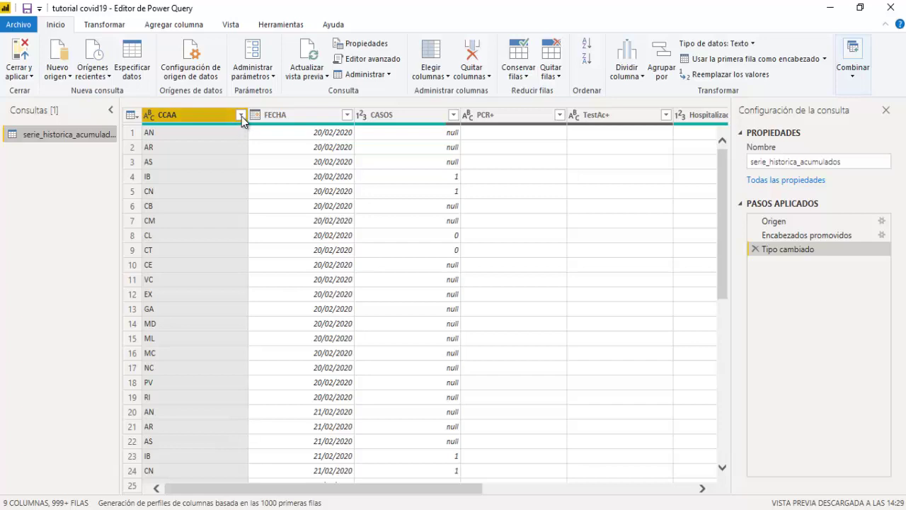
# Uncheck the four note values in the CCAA filter list and apply it.
pyautogui.click(241, 115)
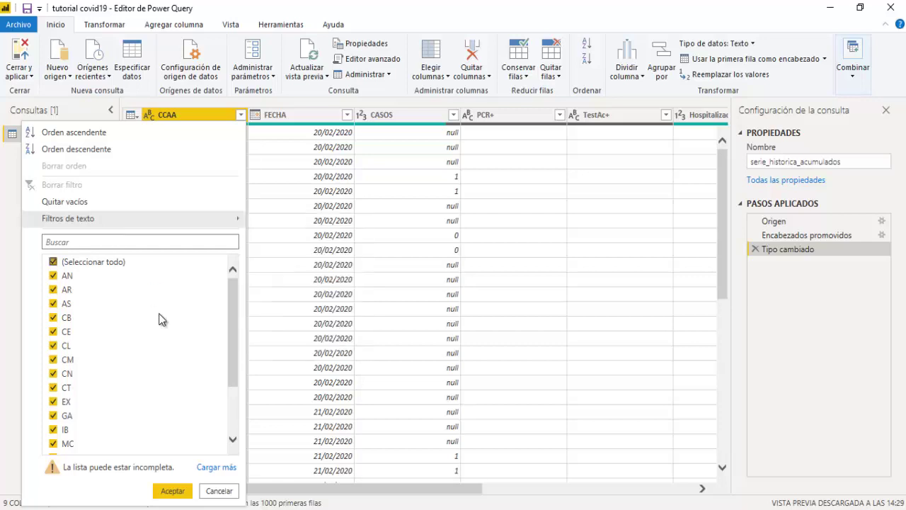
pyautogui.moveTo(237, 335); pyautogui.dragTo(234, 392)
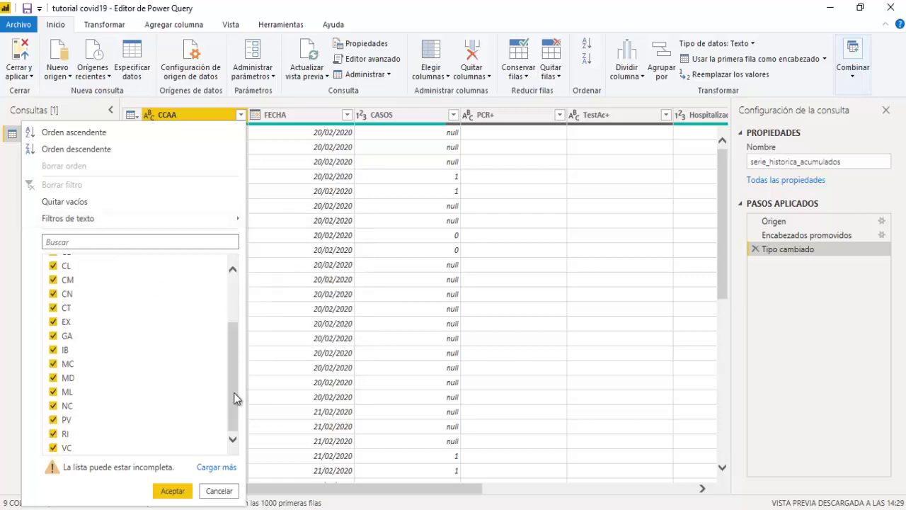
pyautogui.click(217, 467)
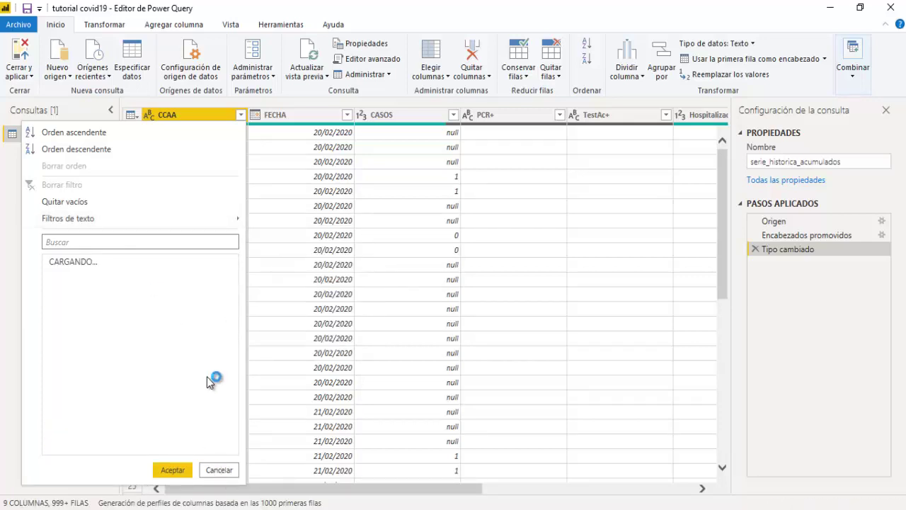
pyautogui.click(53, 276)
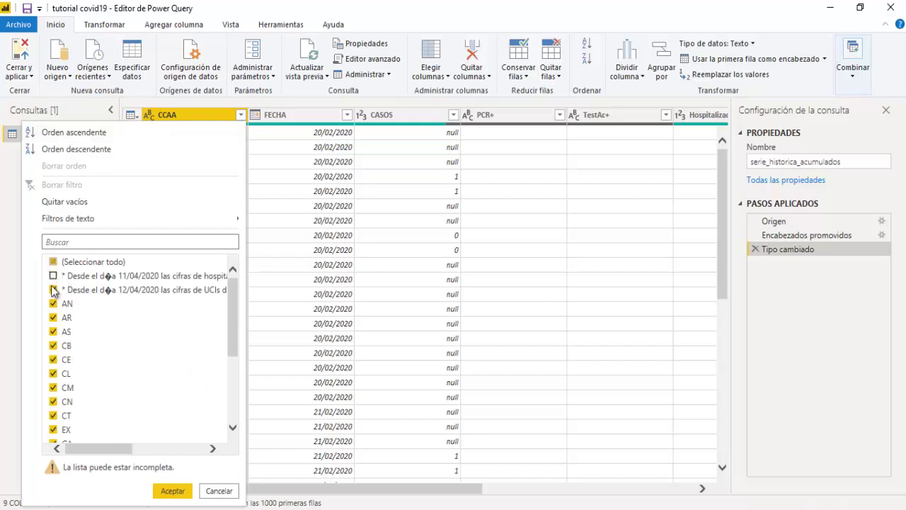
pyautogui.click(53, 290)
pyautogui.moveTo(233, 292); pyautogui.dragTo(239, 348)
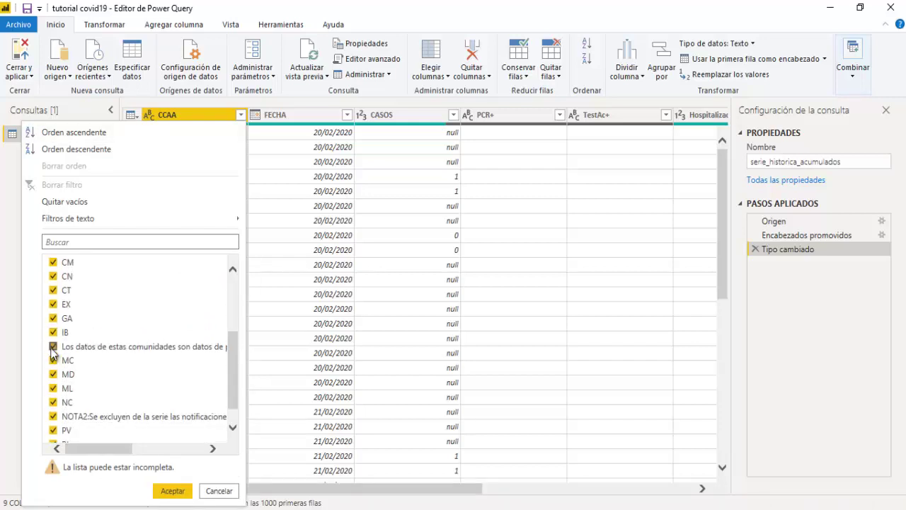
pyautogui.click(53, 346)
pyautogui.click(53, 416)
pyautogui.moveTo(232, 363); pyautogui.dragTo(232, 309)
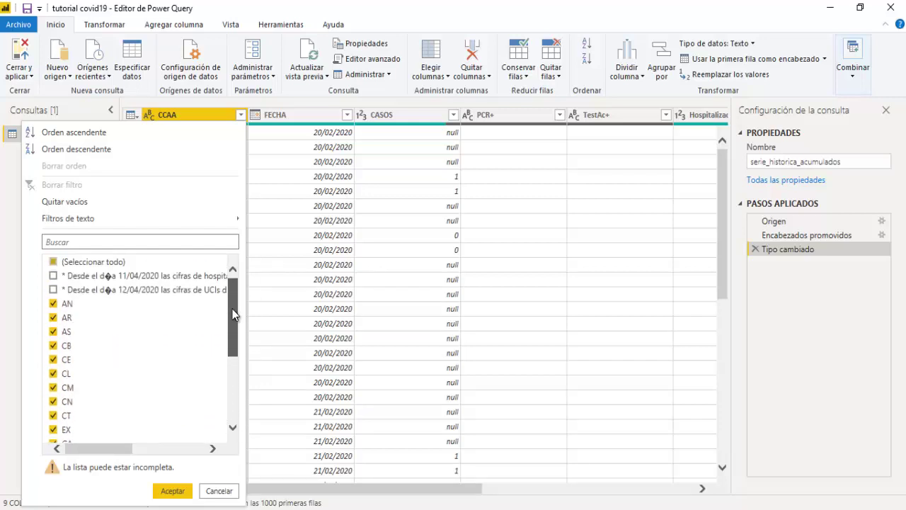
pyautogui.click(172, 491)
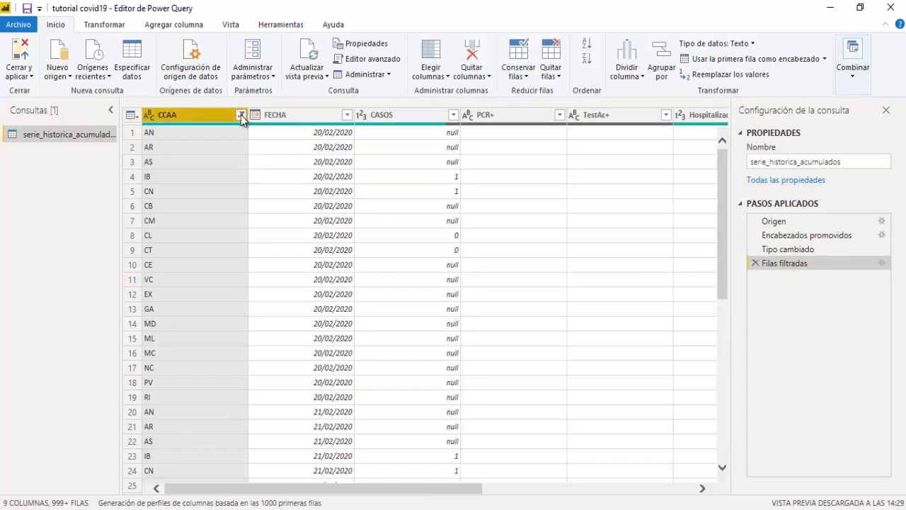
# Add a CCAA text filter excluding values that contain '*' or 'NOTA'.
pyautogui.click(242, 115)
pyautogui.moveTo(68, 218)
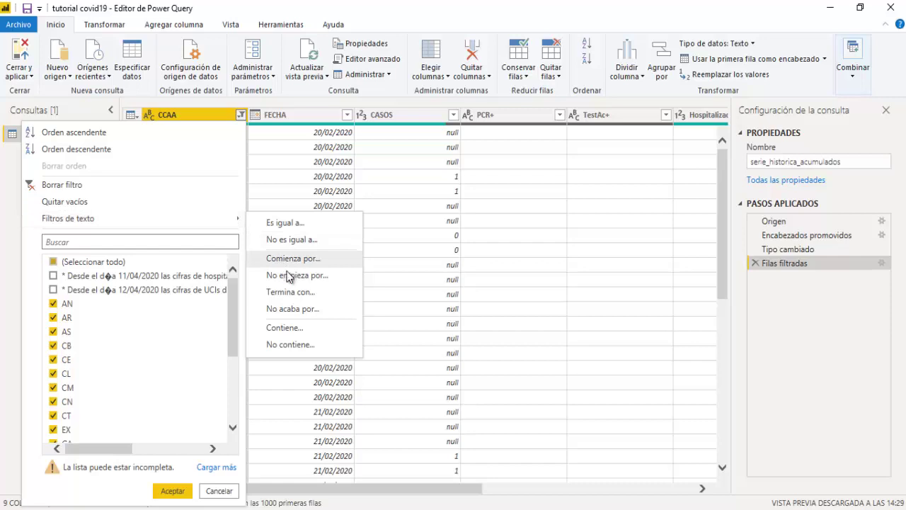
pyautogui.click(289, 344)
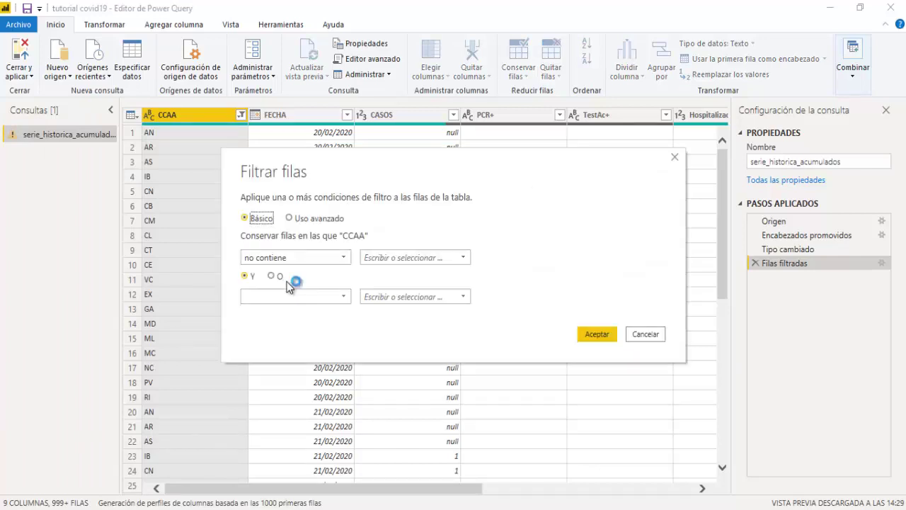
pyautogui.click(384, 259)
pyautogui.write('*')
pyautogui.click(271, 277)
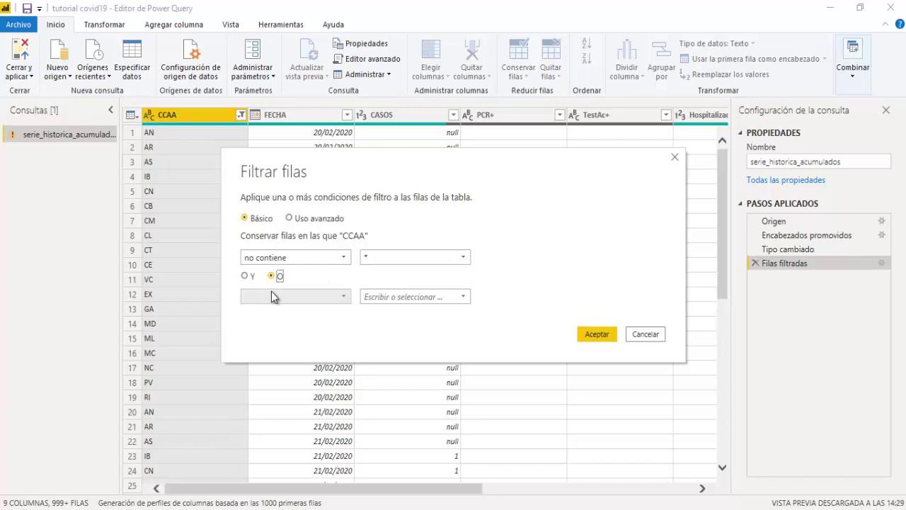
pyautogui.click(271, 296)
pyautogui.click(279, 423)
pyautogui.click(397, 302)
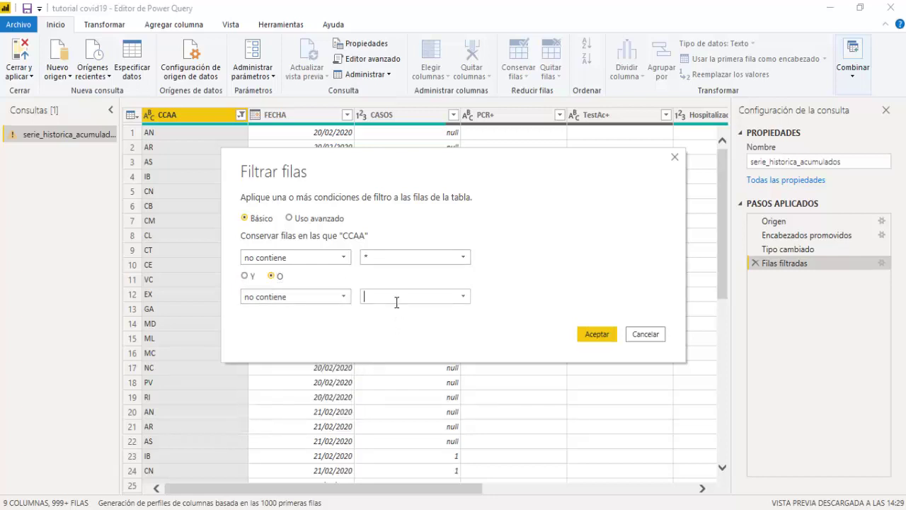
pyautogui.write('NOTA')
pyautogui.click(590, 337)
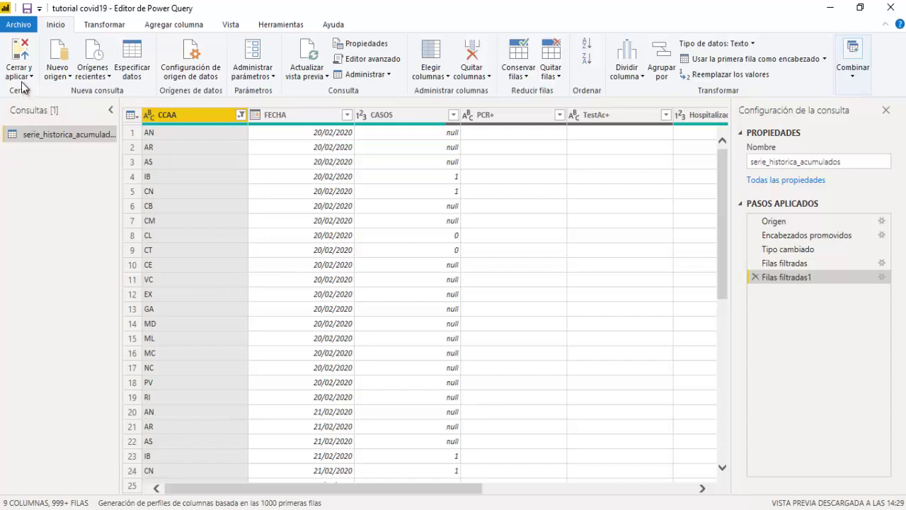
# Apply the query changes to load the 1,236 filtered rows, then return to the report.
pyautogui.click(26, 60)
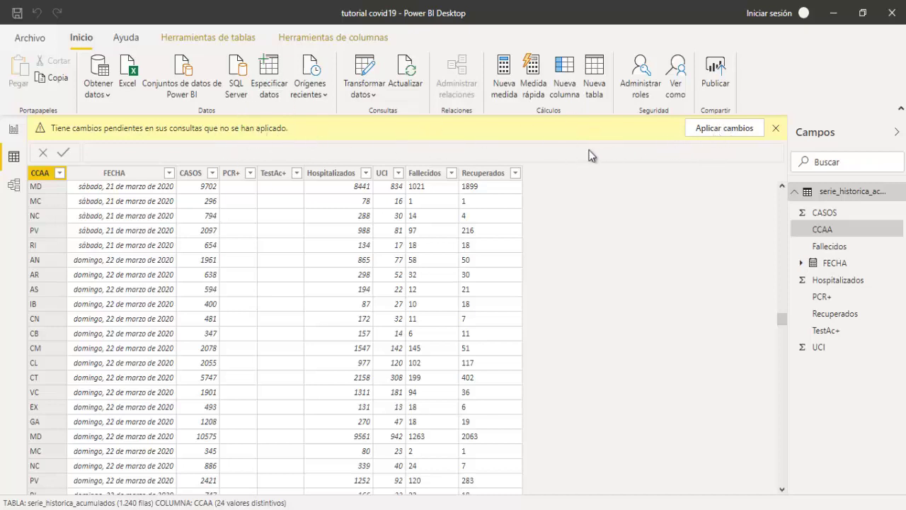
pyautogui.click(733, 128)
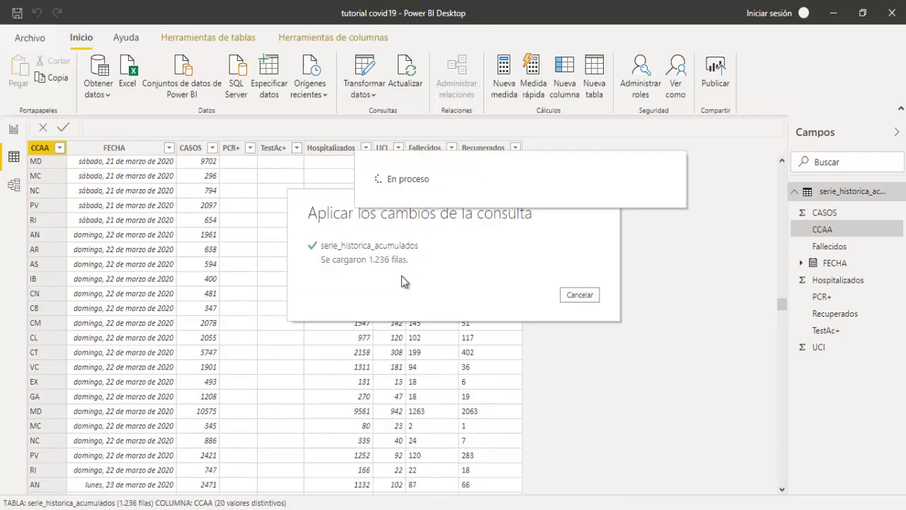
pyautogui.click(13, 130)
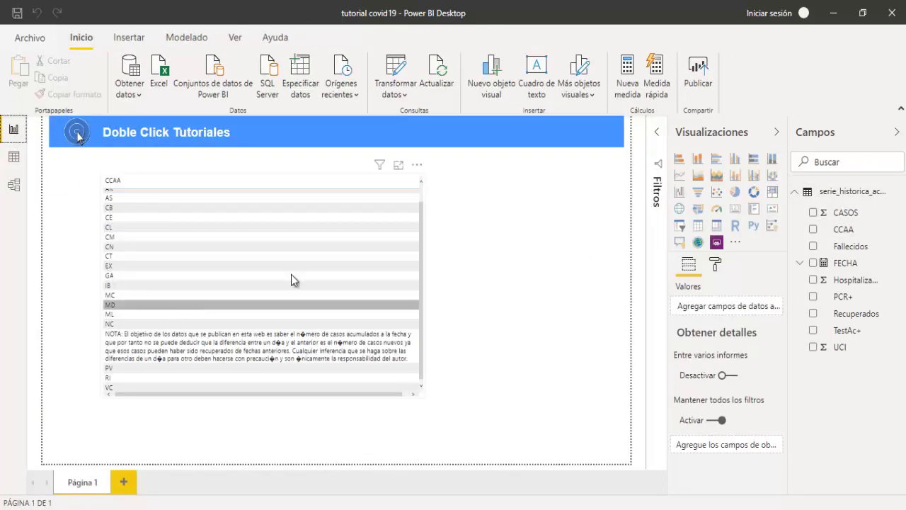
# Give the CCAA table an advanced filter 'no empieza con' NOTA: and apply it.
pyautogui.click(422, 276)
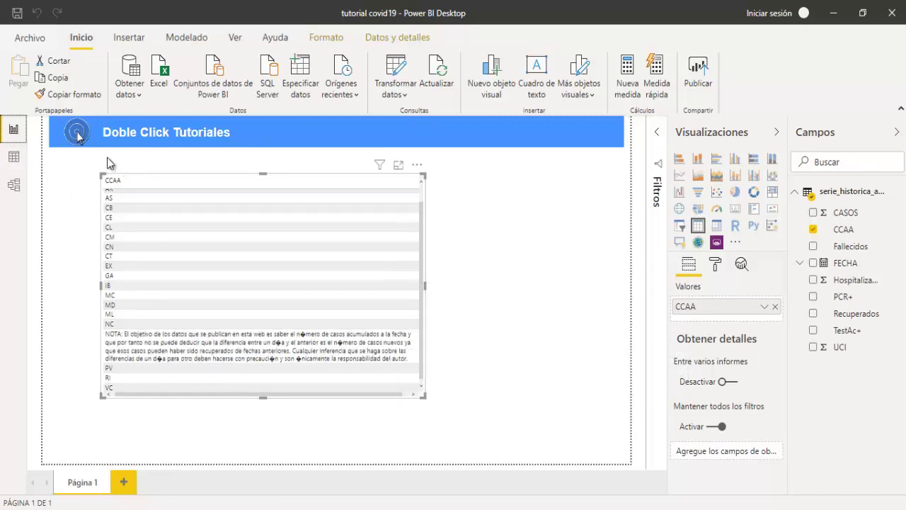
pyautogui.click(655, 139)
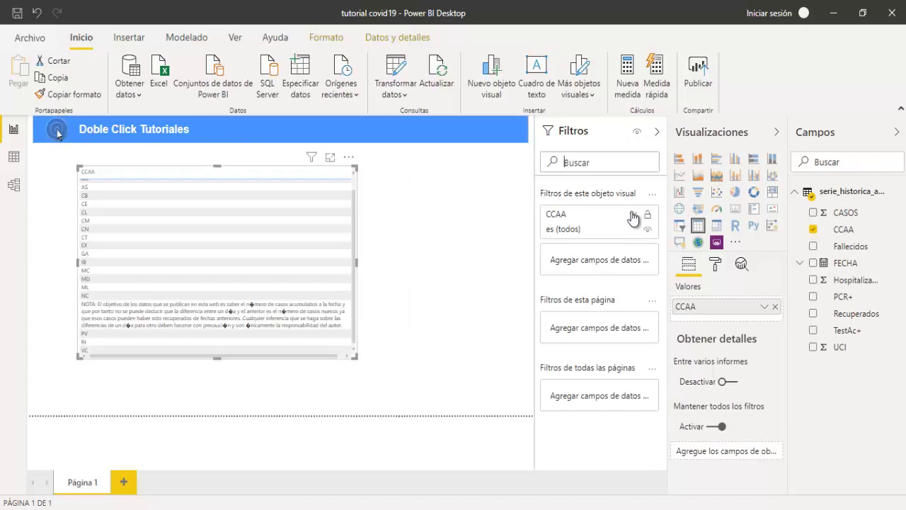
pyautogui.click(634, 215)
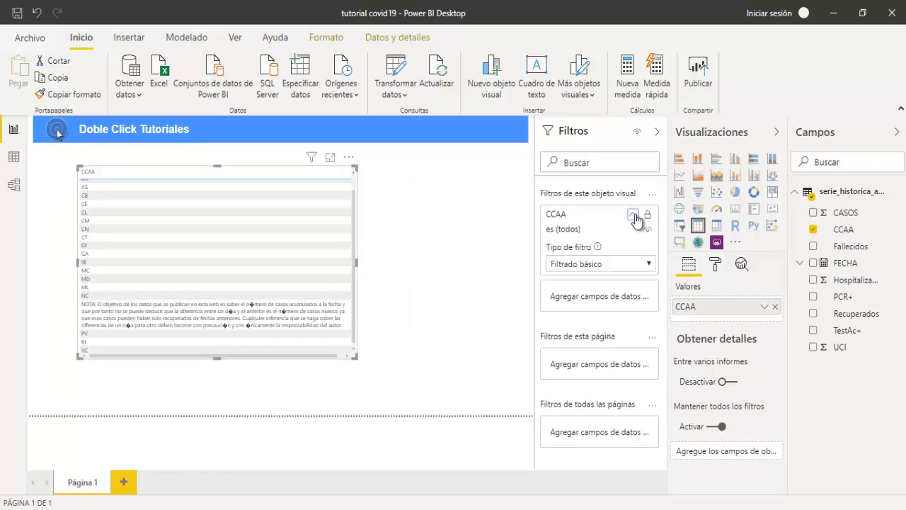
pyautogui.click(607, 267)
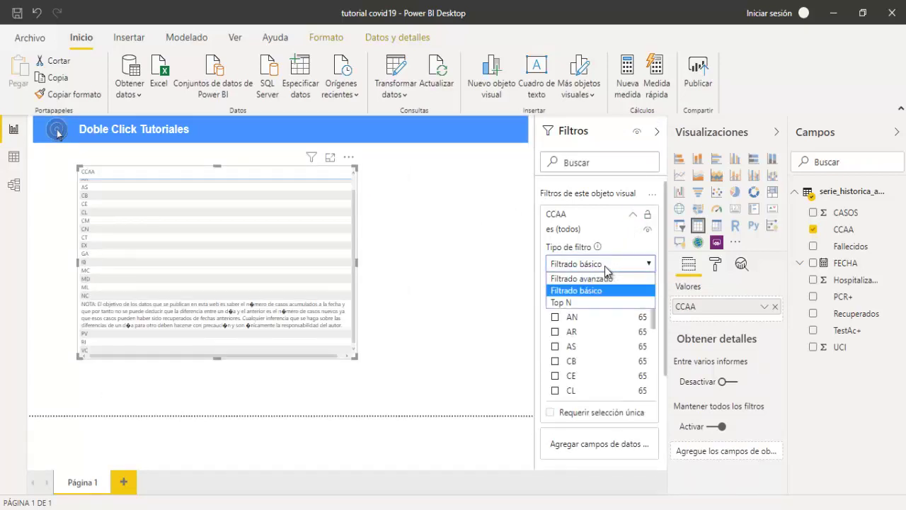
pyautogui.click(596, 270)
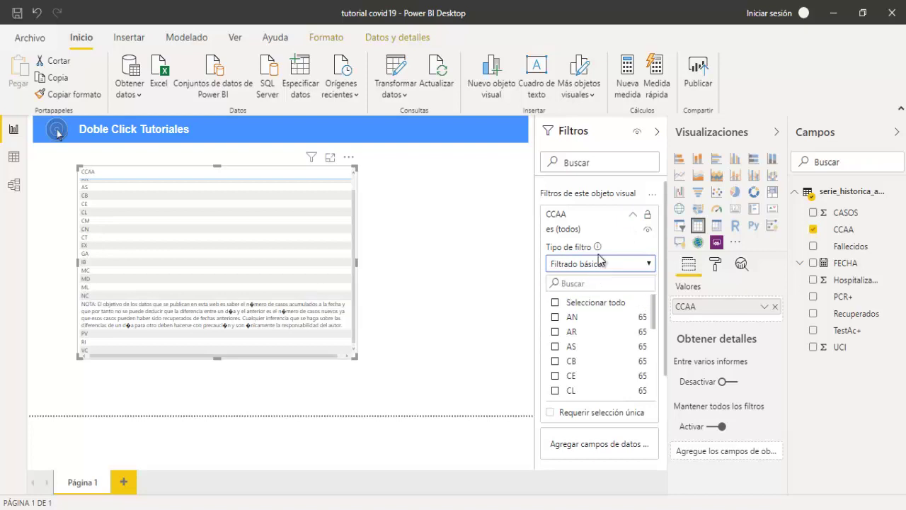
pyautogui.click(608, 264)
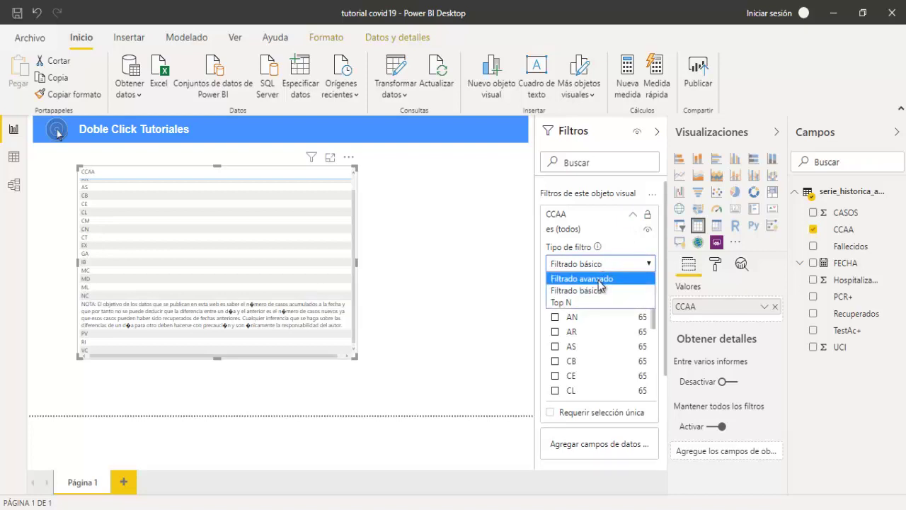
pyautogui.click(597, 279)
pyautogui.click(593, 303)
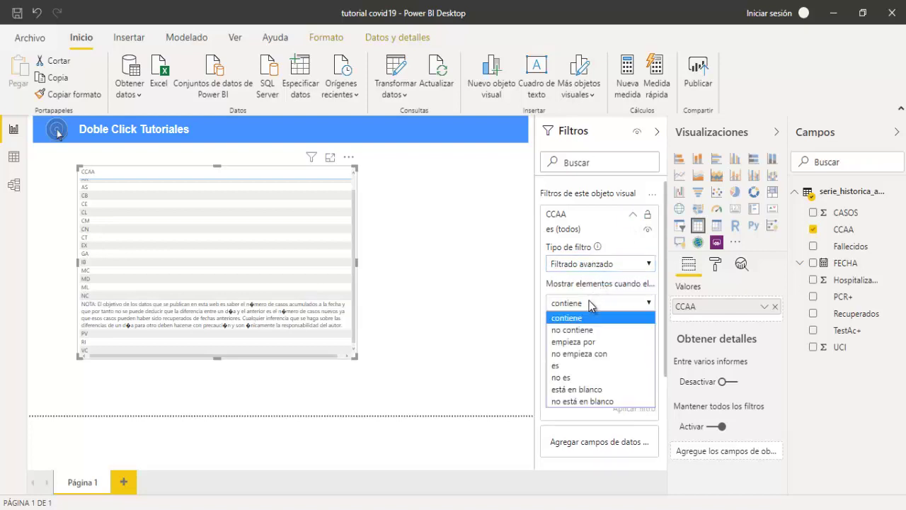
pyautogui.click(580, 356)
pyautogui.write('NOTA')
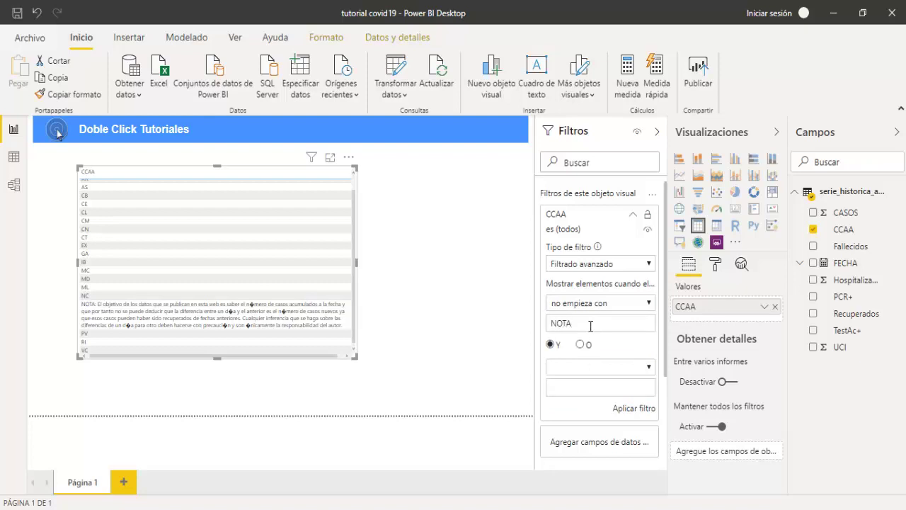
pyautogui.click(623, 412)
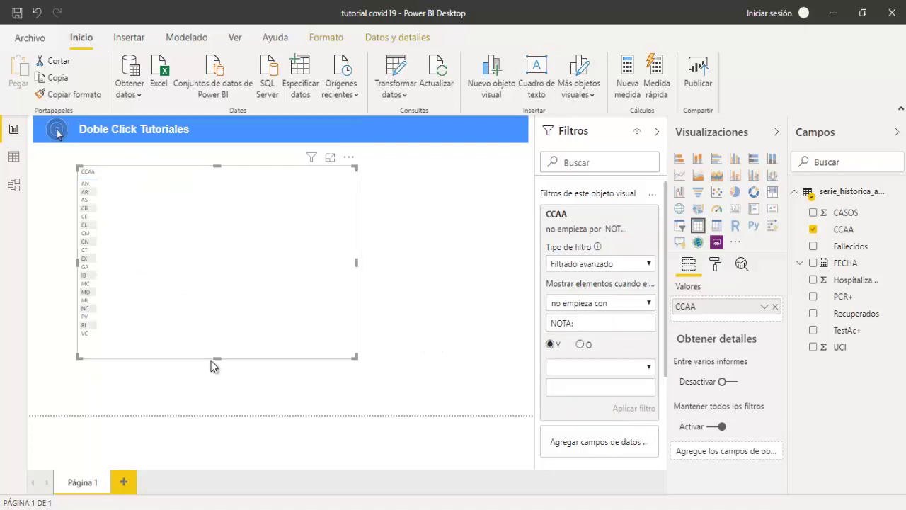
# Narrow the CCAA table and move it toward the page's left edge.
pyautogui.moveTo(219, 356); pyautogui.dragTo(219, 352)
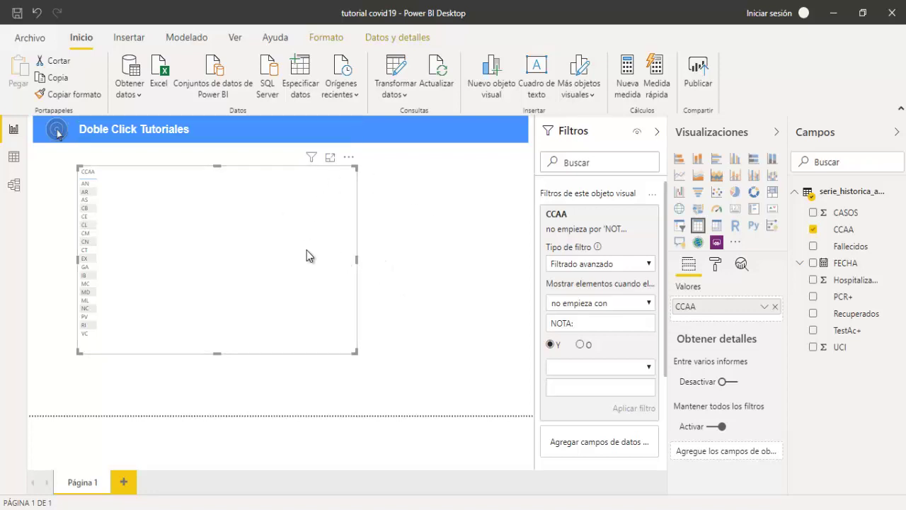
pyautogui.moveTo(307, 256); pyautogui.dragTo(247, 259)
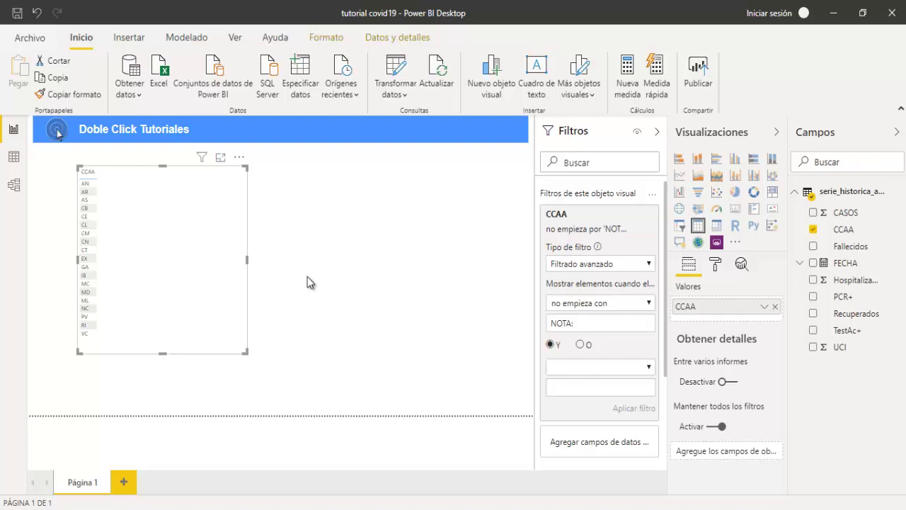
pyautogui.moveTo(247, 264); pyautogui.dragTo(230, 264)
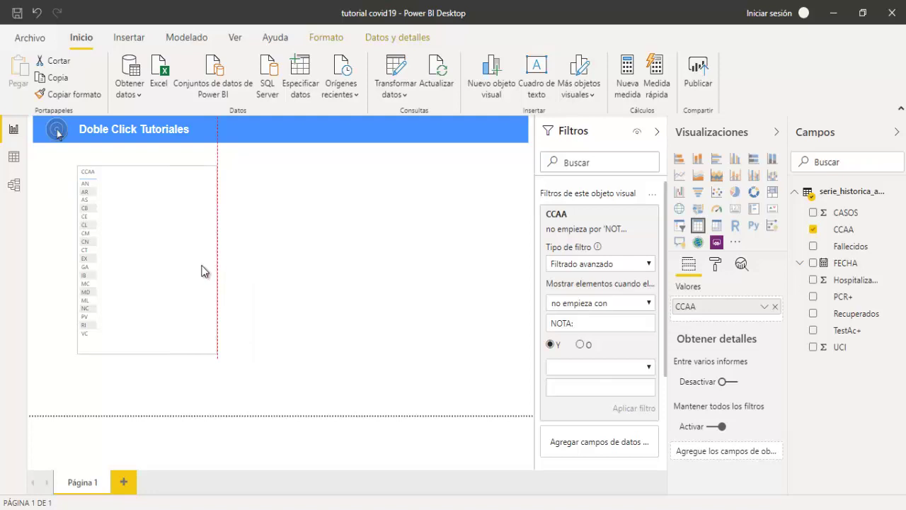
pyautogui.moveTo(175, 272); pyautogui.dragTo(126, 277)
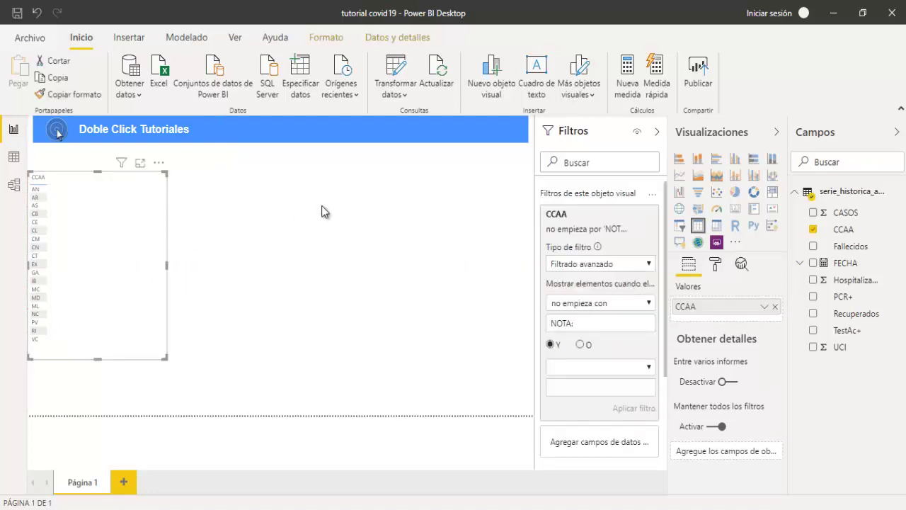
pyautogui.click(657, 131)
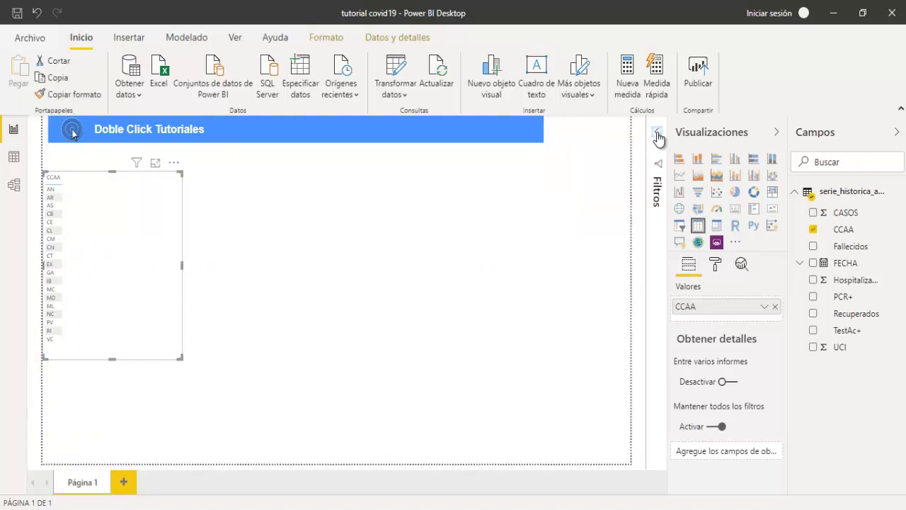
# Set the table's grid text size to 13 pt and stretch it below the title to show every region.
pyautogui.click(715, 263)
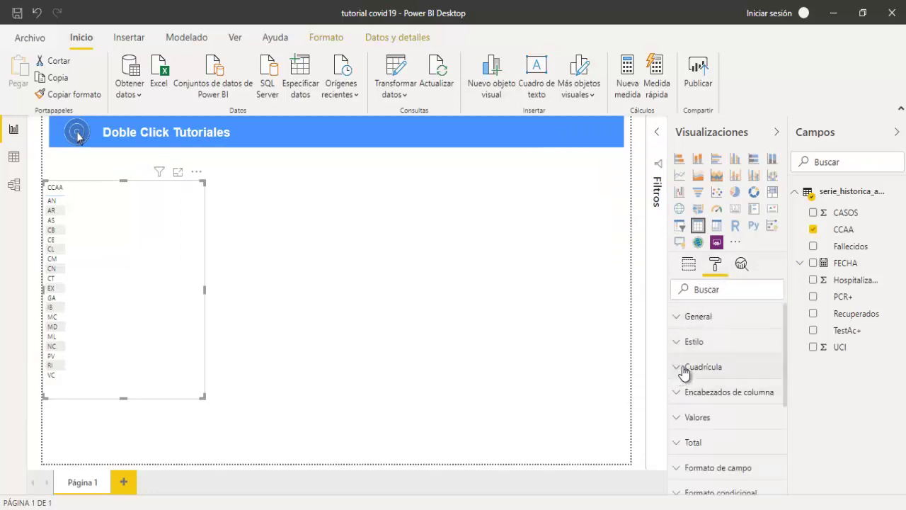
pyautogui.click(746, 366)
pyautogui.moveTo(785, 328)
pyautogui.mouseDown()
pyautogui.moveTo(785, 364)
pyautogui.moveTo(751, 403)
pyautogui.mouseUp()
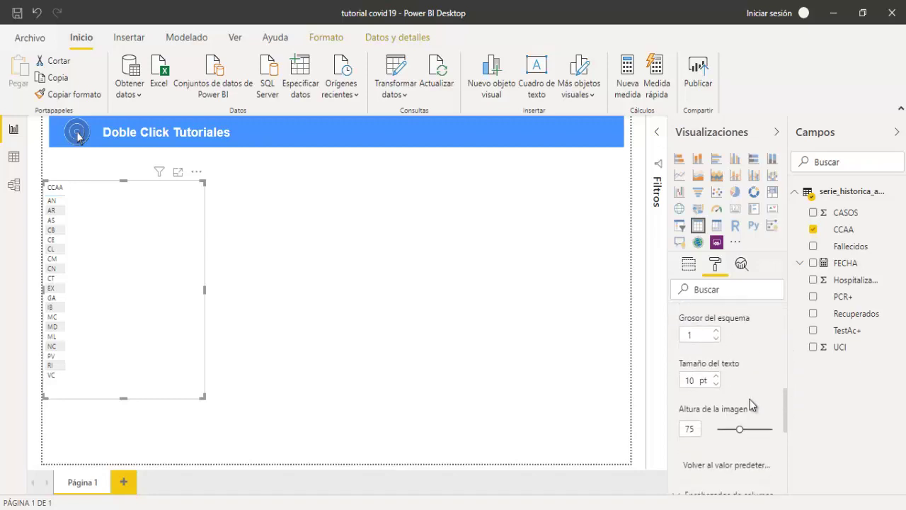
pyautogui.click(717, 376)
pyautogui.click(717, 377)
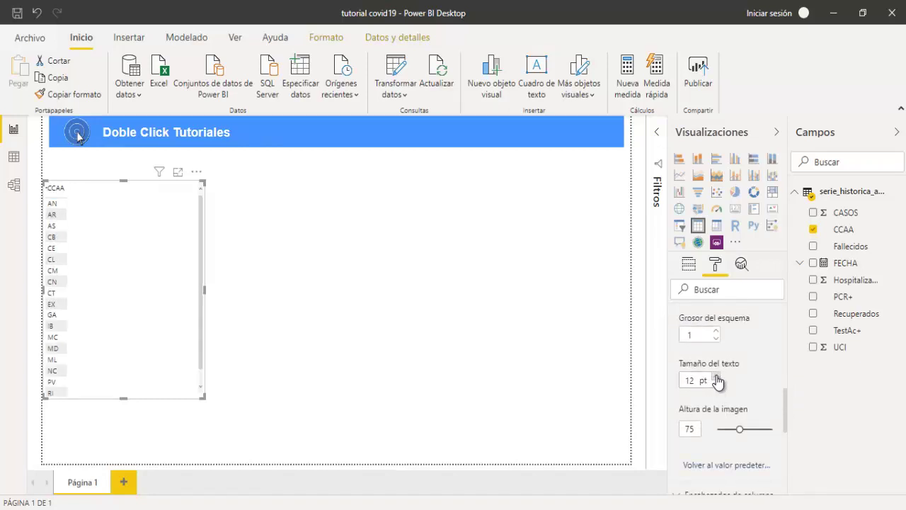
pyautogui.click(717, 377)
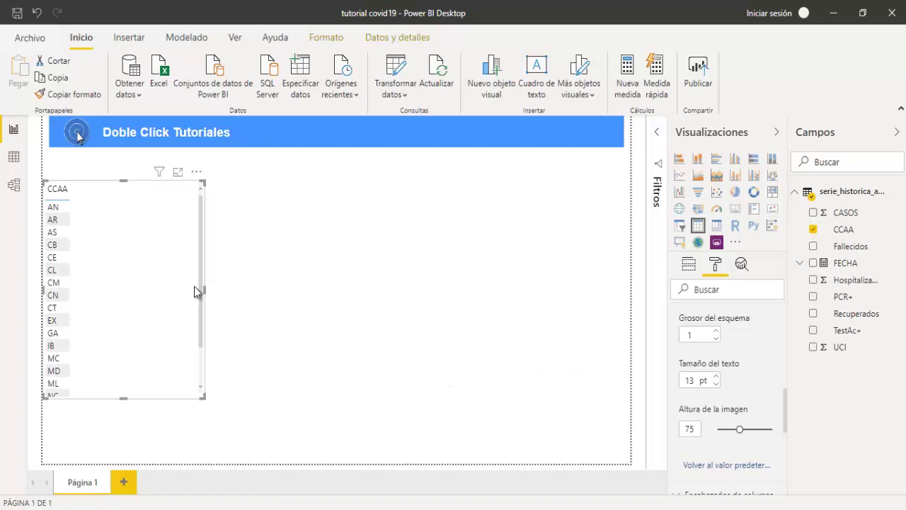
pyautogui.moveTo(135, 256); pyautogui.dragTo(133, 232)
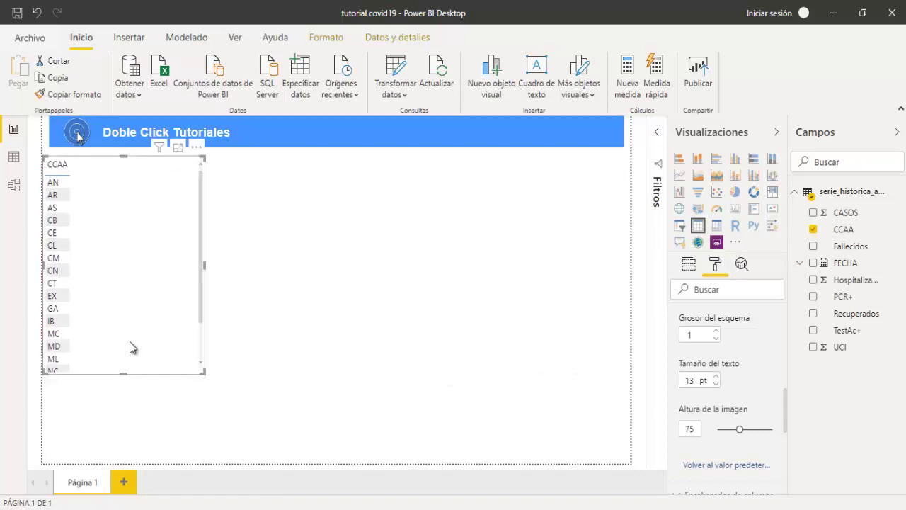
pyautogui.moveTo(127, 369); pyautogui.dragTo(125, 456)
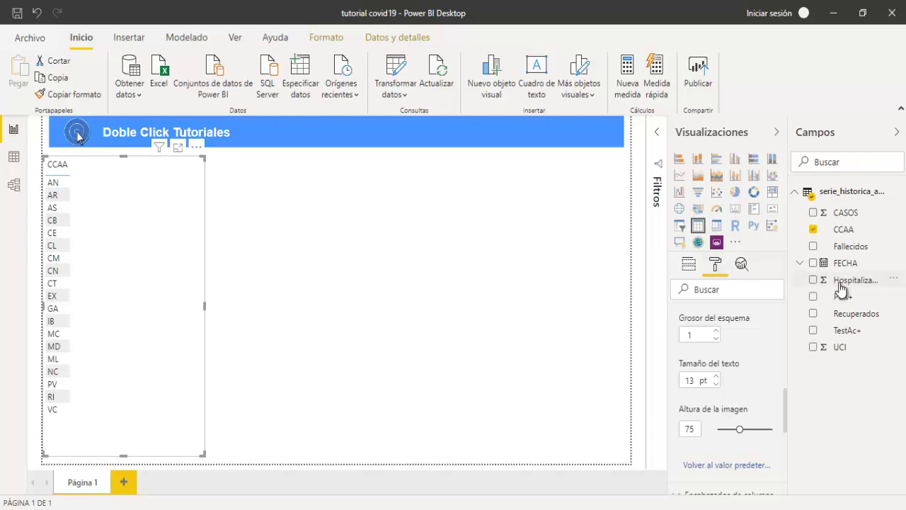
# Add the Hospitalizados and Fallecidos fields as columns of the CCAA table.
pyautogui.moveTo(847, 280)
pyautogui.mouseDown()
pyautogui.moveTo(673, 309)
pyautogui.moveTo(170, 275)
pyautogui.mouseUp()
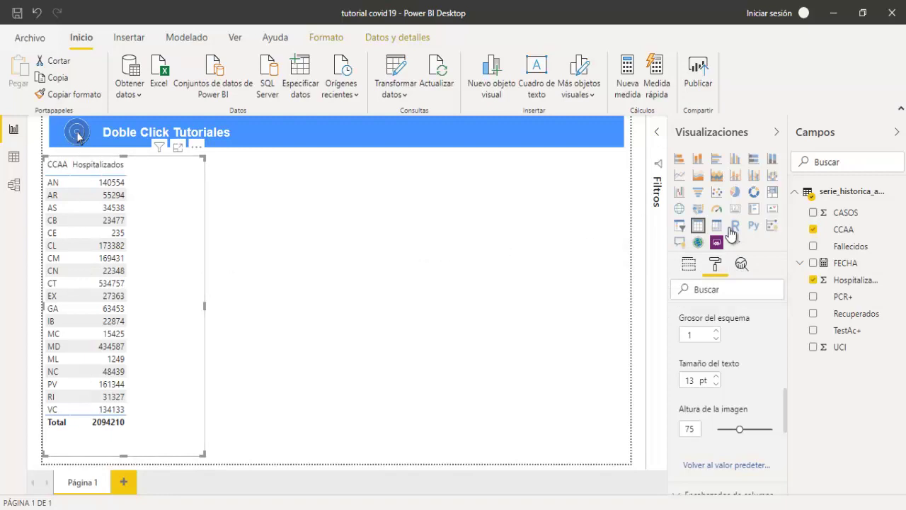
pyautogui.moveTo(858, 255); pyautogui.dragTo(172, 303)
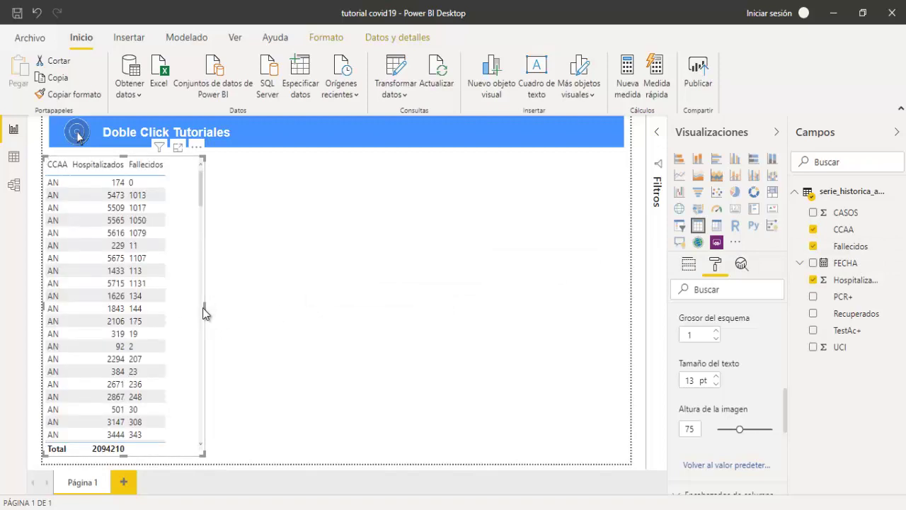
pyautogui.moveTo(207, 308); pyautogui.dragTo(215, 308)
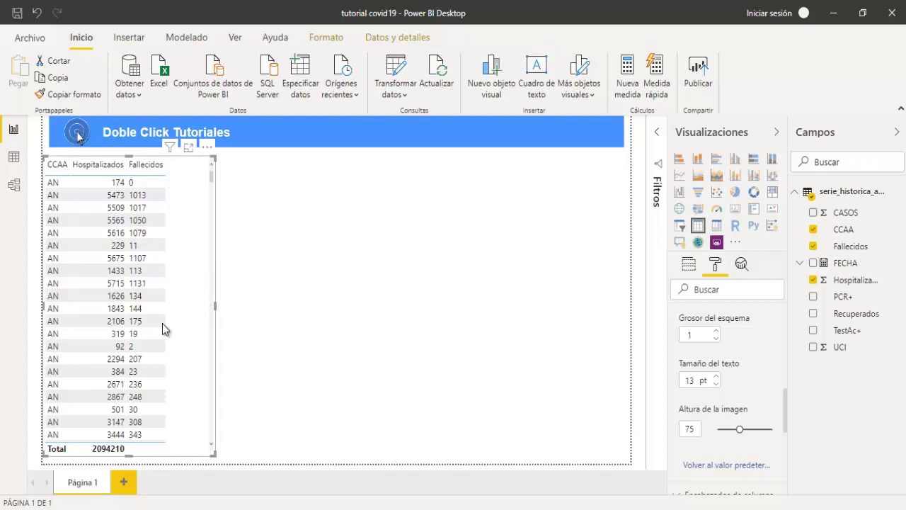
# Show Hospitalizados with thousands separators and try changing Fallecidos to Número entero, which errors.
pyautogui.click(849, 282)
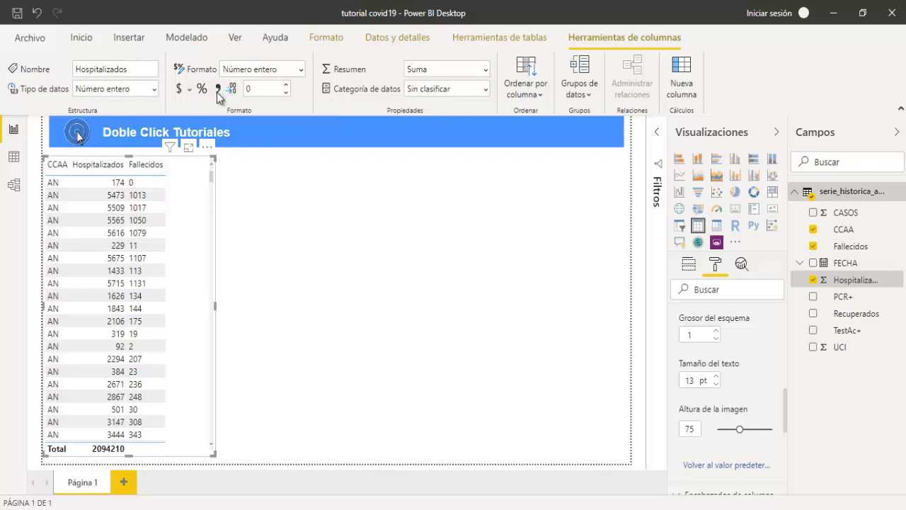
pyautogui.click(217, 92)
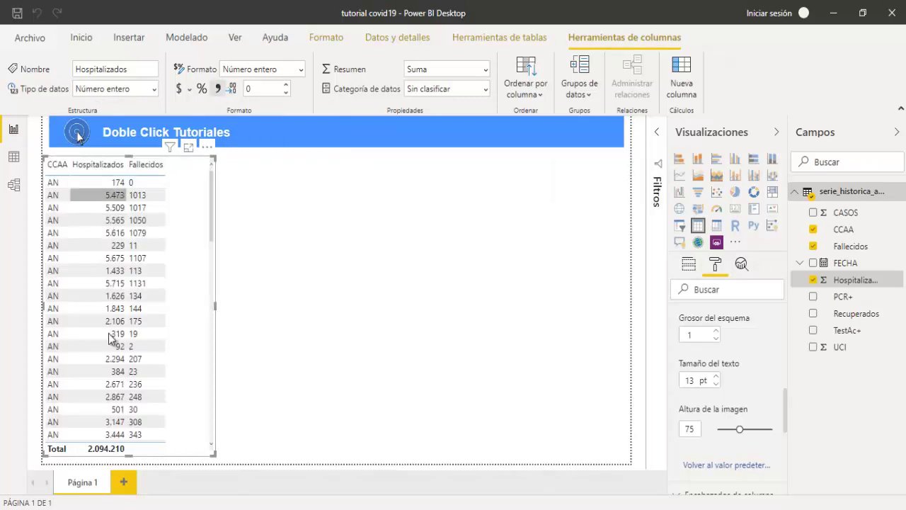
pyautogui.moveTo(844, 229)
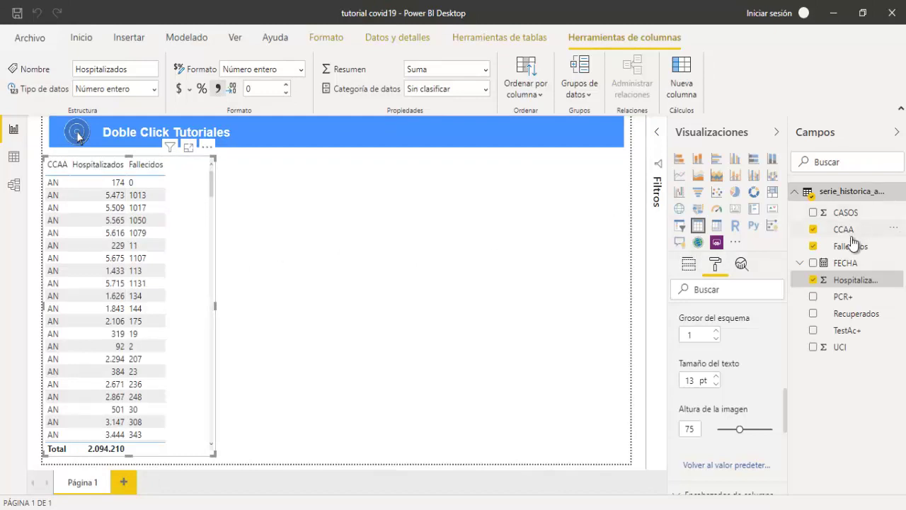
pyautogui.click(850, 247)
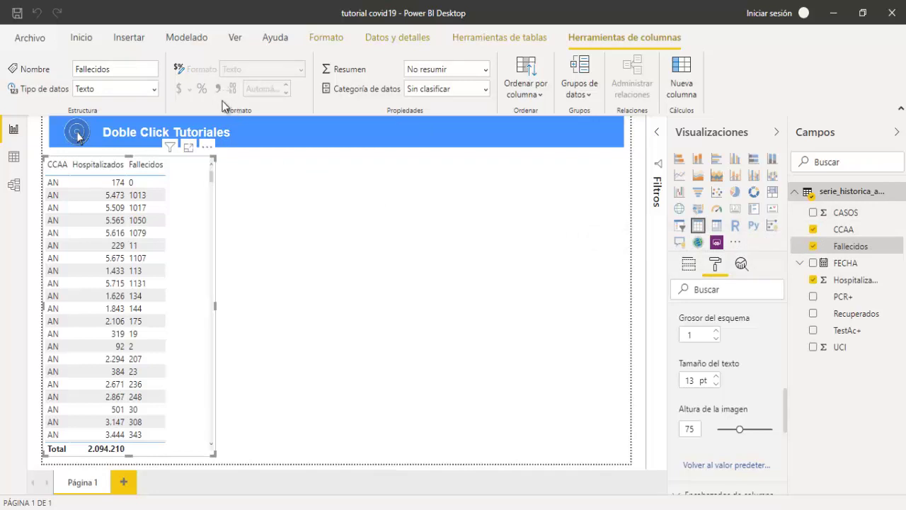
pyautogui.click(154, 91)
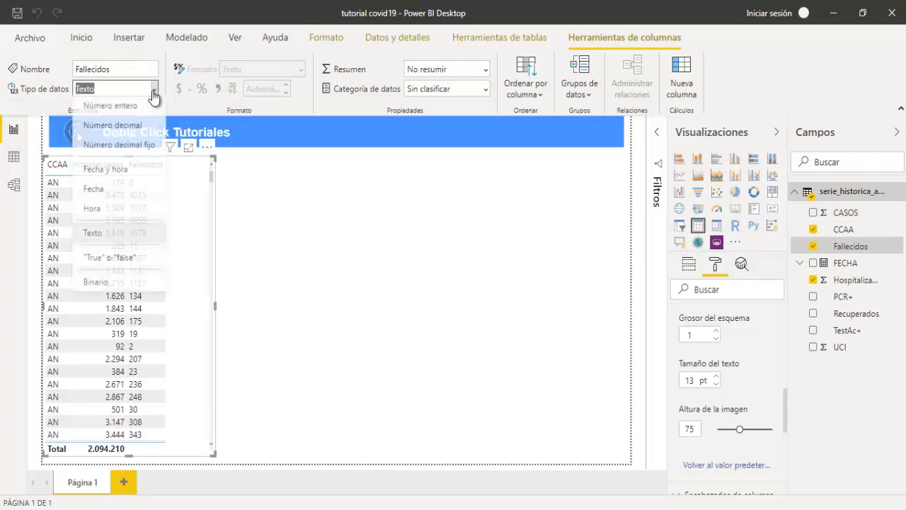
pyautogui.click(95, 111)
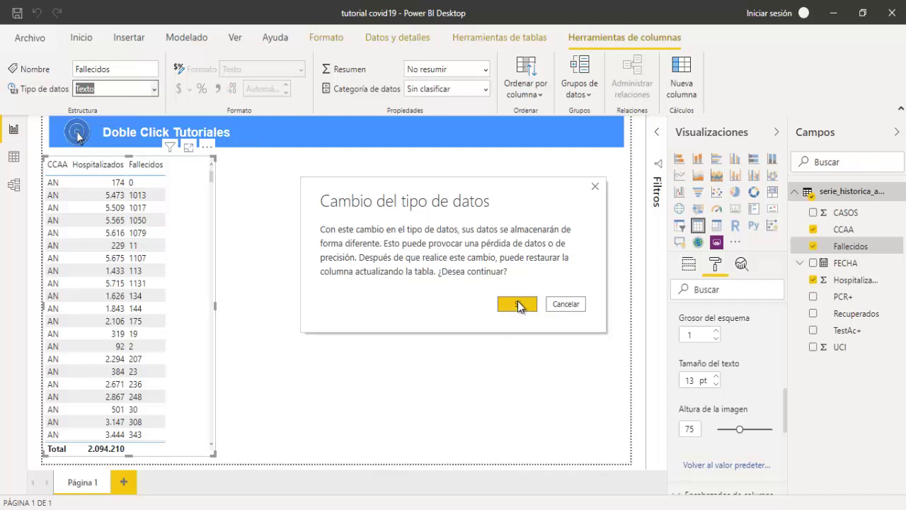
pyautogui.click(518, 303)
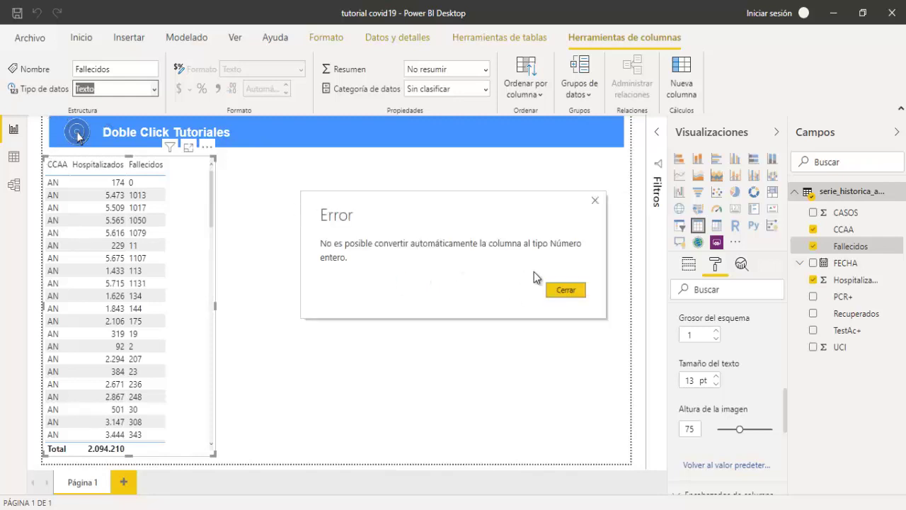
pyautogui.click(560, 291)
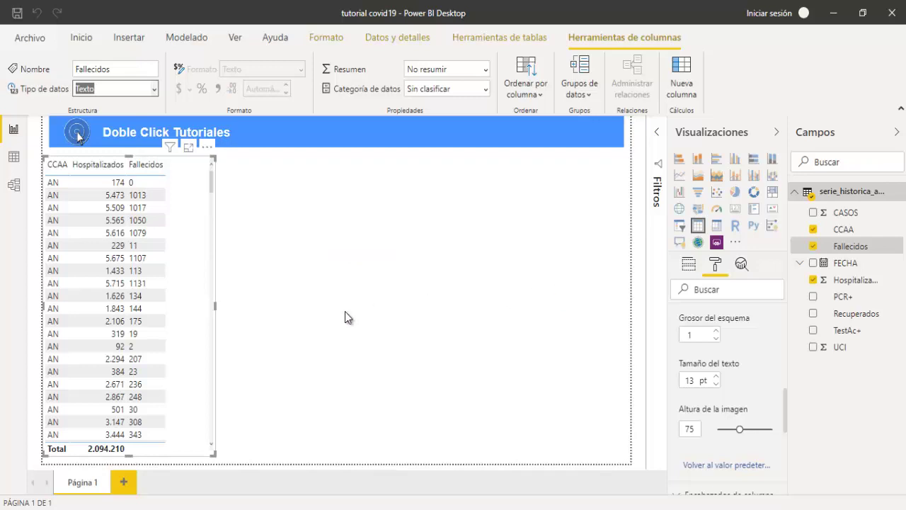
# Scroll through the table's regional rows, then deselect the table.
pyautogui.moveTo(211, 186); pyautogui.dragTo(217, 404)
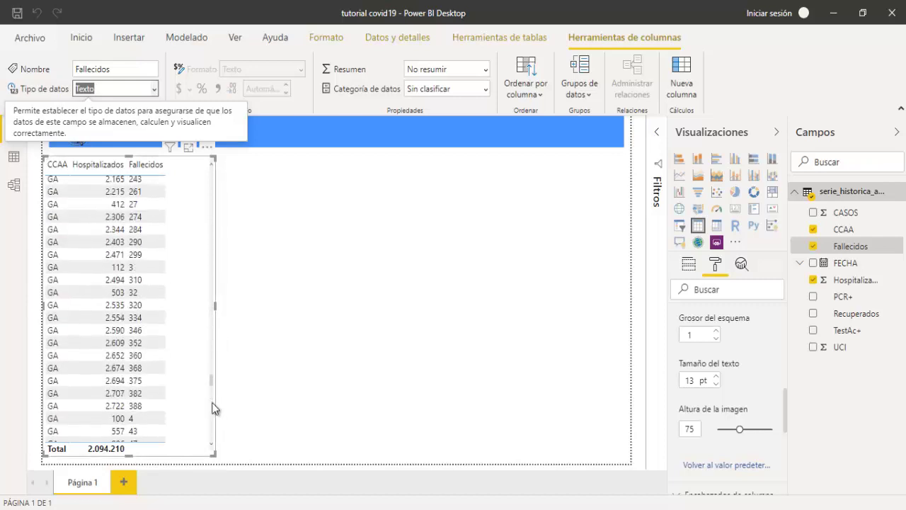
pyautogui.moveTo(217, 404); pyautogui.dragTo(213, 428)
pyautogui.scroll(-5, 213, 427)
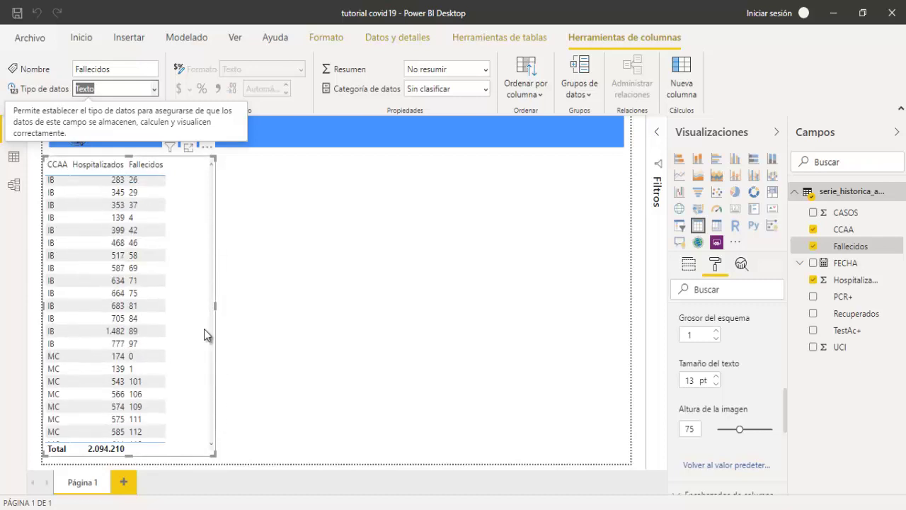
pyautogui.moveTo(212, 347)
pyautogui.mouseDown()
pyautogui.moveTo(212, 396)
pyautogui.moveTo(210, 212)
pyautogui.mouseUp()
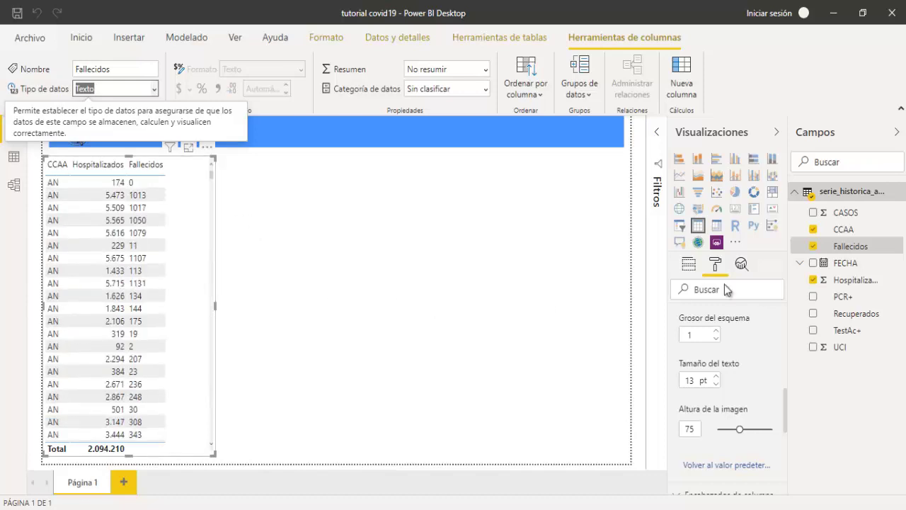
pyautogui.press('Escape')
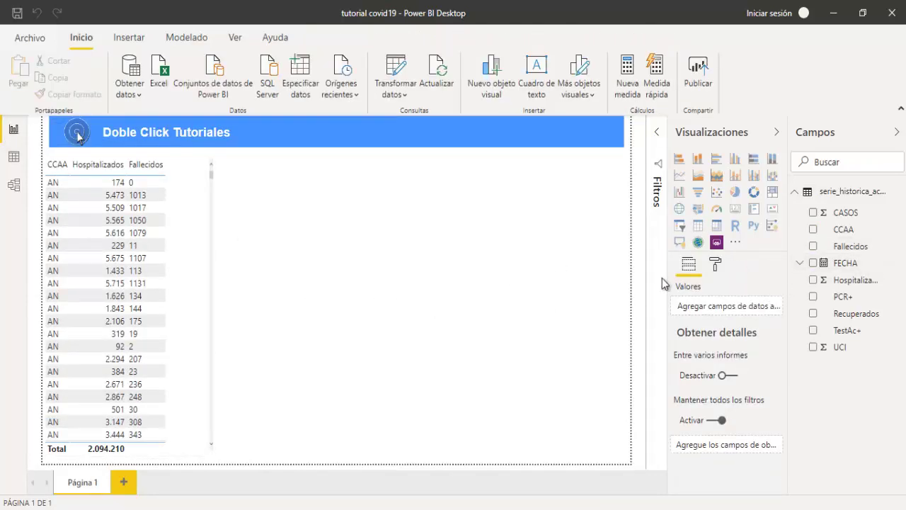
# Create a widened date visual from FECHA beside the CCAA table, using plain FECHA instead of Jerarquía de fechas.
pyautogui.moveTo(828, 263); pyautogui.dragTo(361, 256)
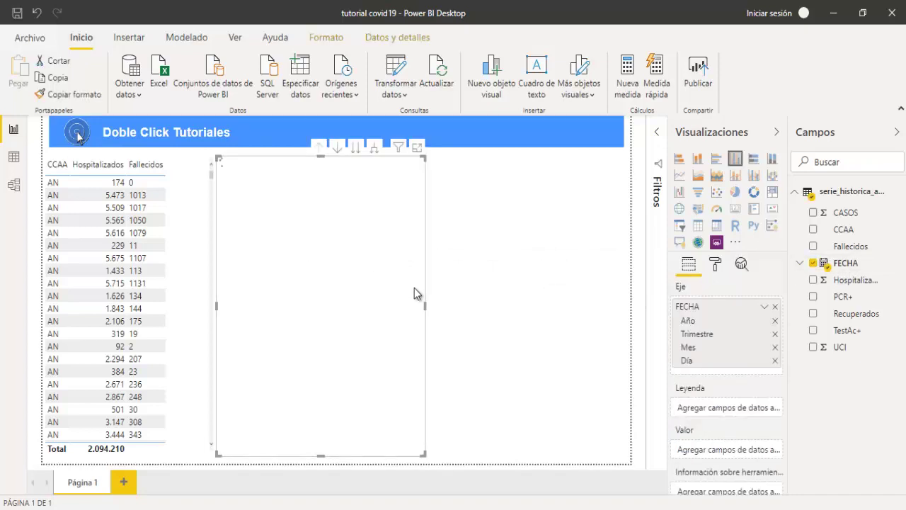
pyautogui.moveTo(425, 305); pyautogui.dragTo(507, 305)
pyautogui.moveTo(572, 286); pyautogui.dragTo(612, 285)
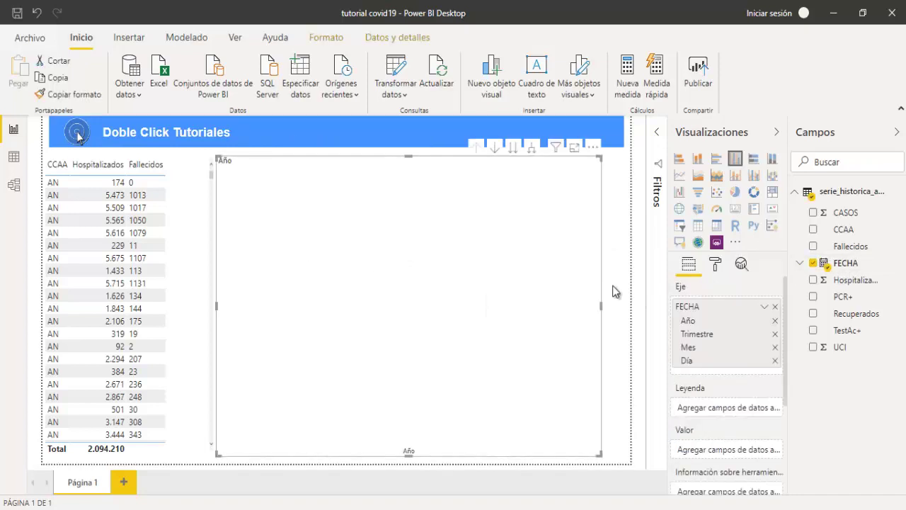
pyautogui.click(765, 306)
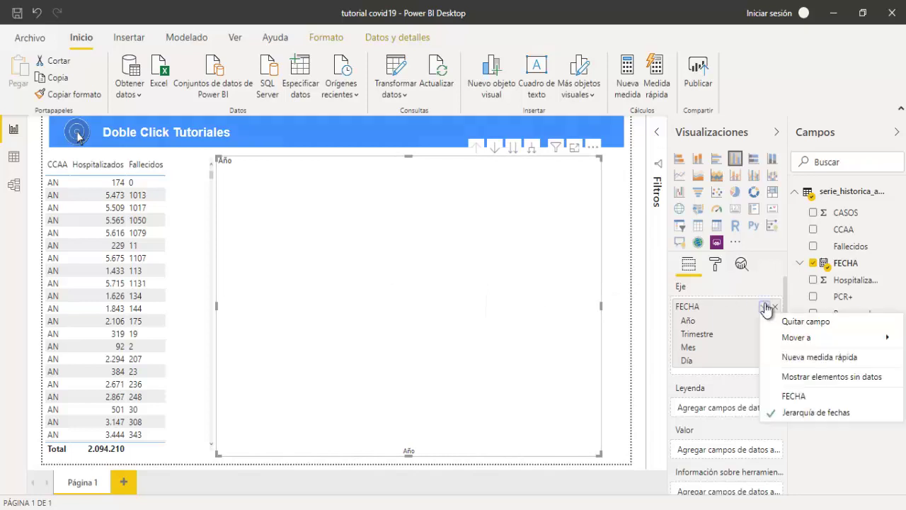
pyautogui.click(782, 395)
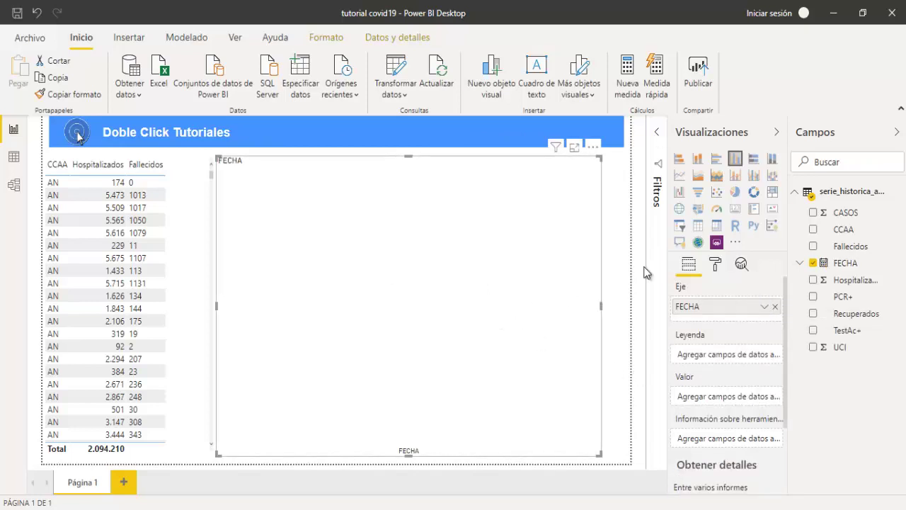
pyautogui.moveTo(853, 280)
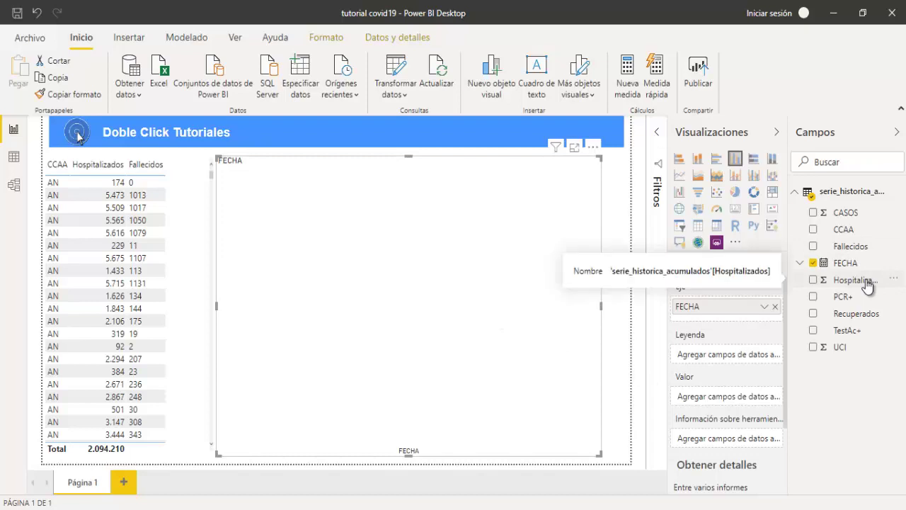
# Plot only Hospitalizados as values, dropping Recuperados and TestAc+, and shorten the chart to the upper half.
pyautogui.moveTo(867, 284); pyautogui.dragTo(733, 400)
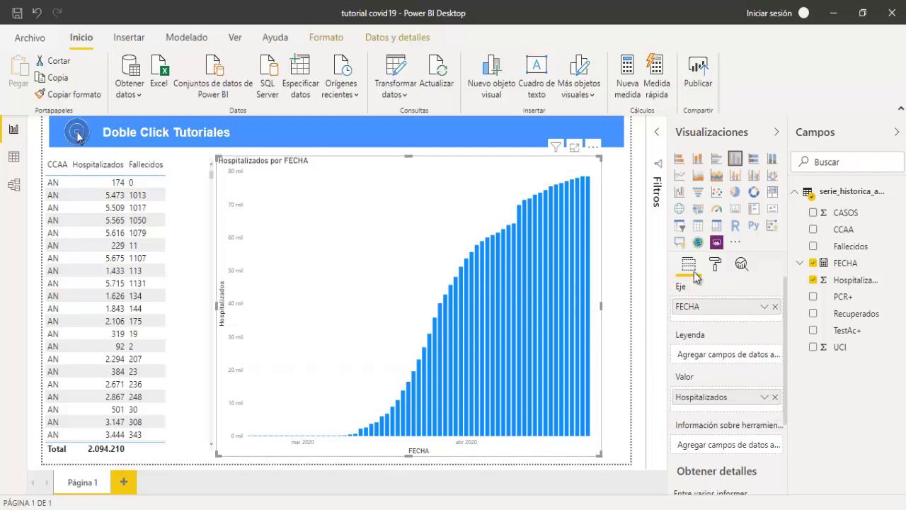
pyautogui.moveTo(850, 247)
pyautogui.moveTo(854, 313); pyautogui.dragTo(707, 411)
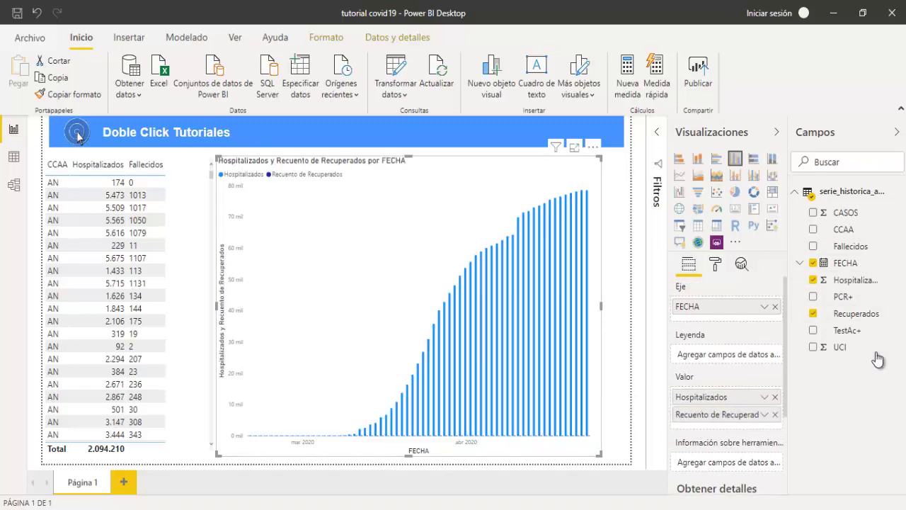
pyautogui.moveTo(847, 330); pyautogui.dragTo(718, 423)
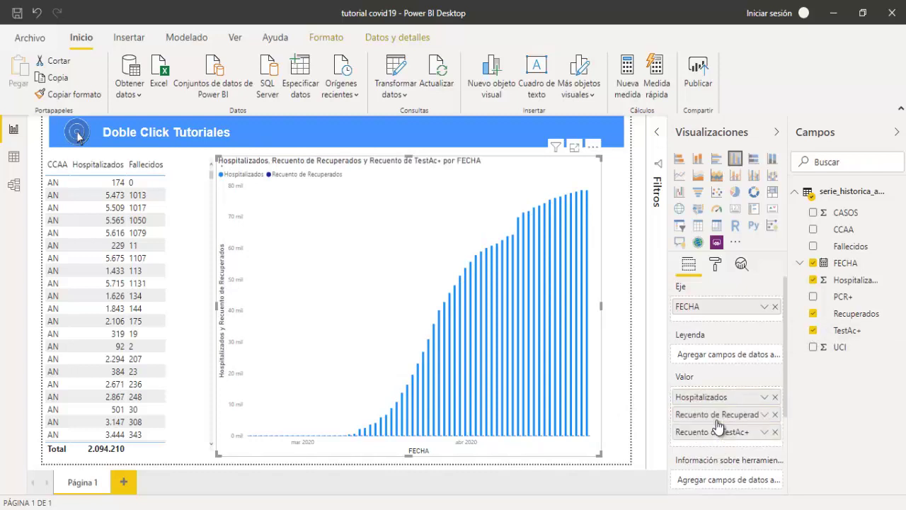
pyautogui.click(776, 432)
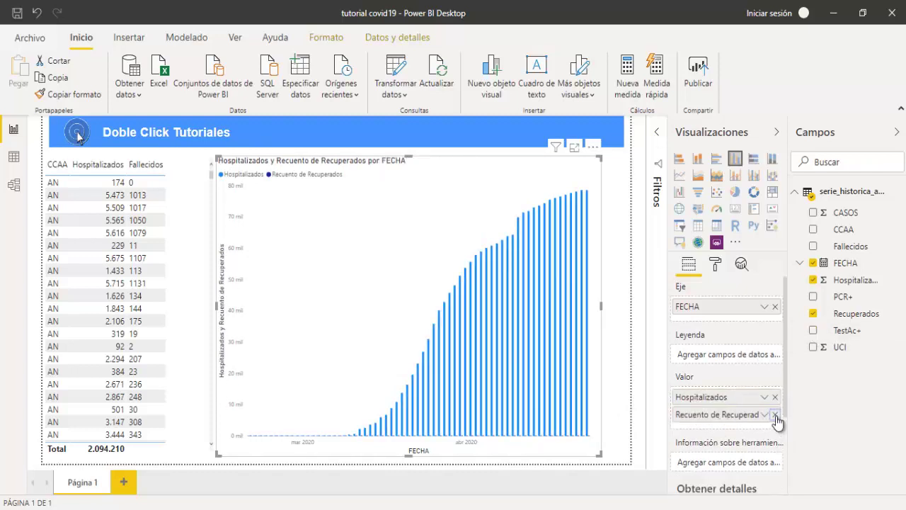
pyautogui.click(775, 415)
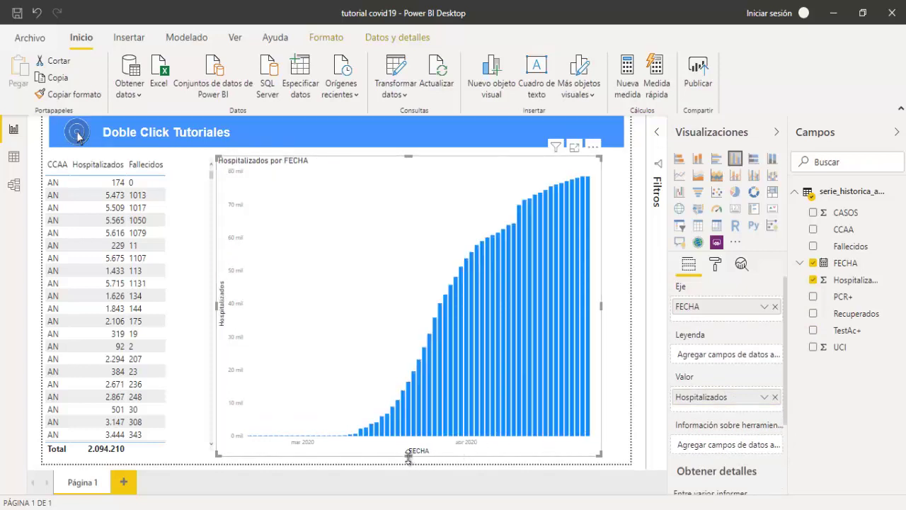
pyautogui.moveTo(408, 444); pyautogui.dragTo(405, 316)
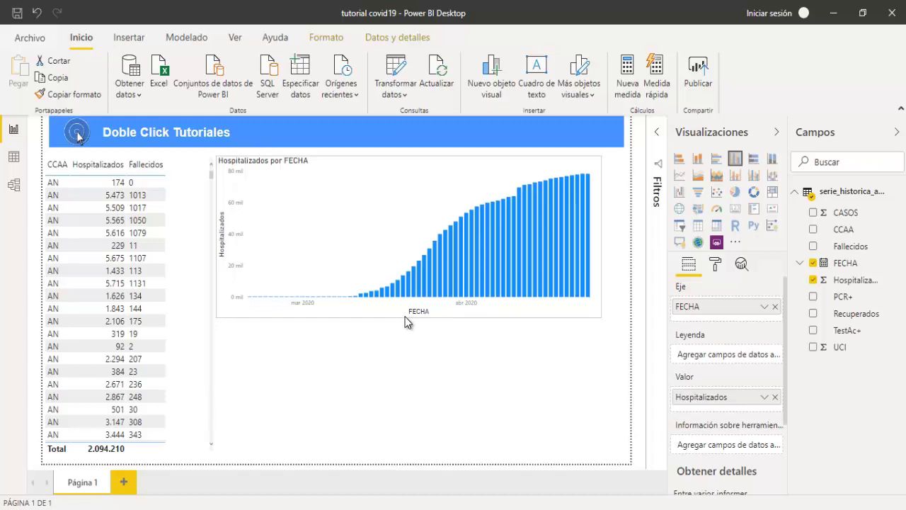
pyautogui.click(405, 365)
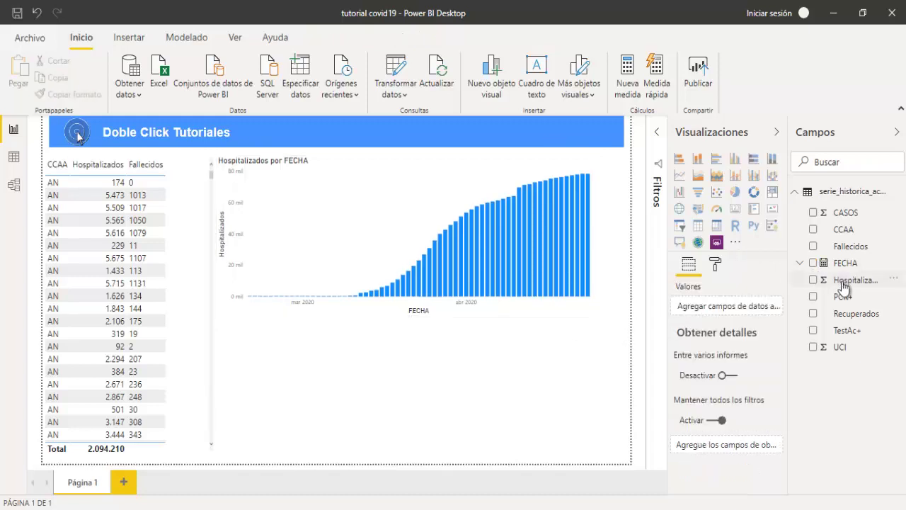
# Add a CASOS Tarjeta card with data label display units set to Ninguno, showing 3306615.
pyautogui.moveTo(838, 212); pyautogui.dragTo(332, 383)
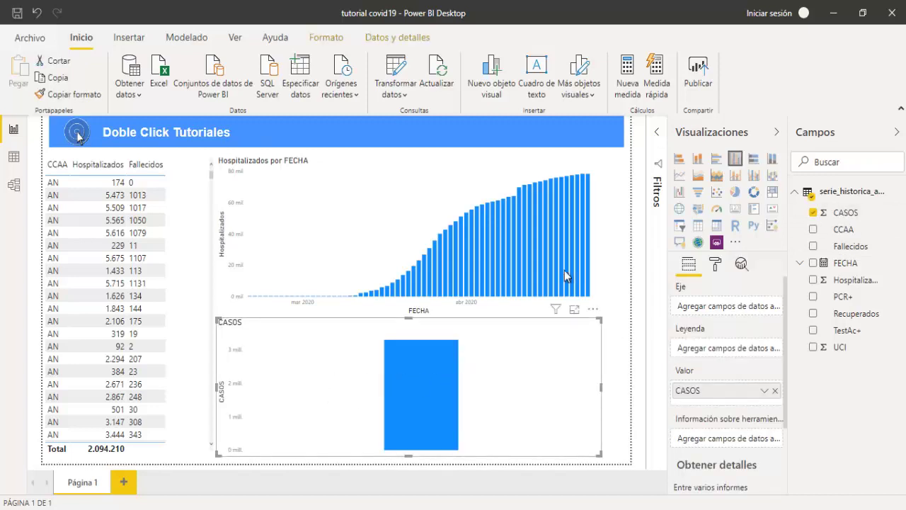
pyautogui.click(735, 208)
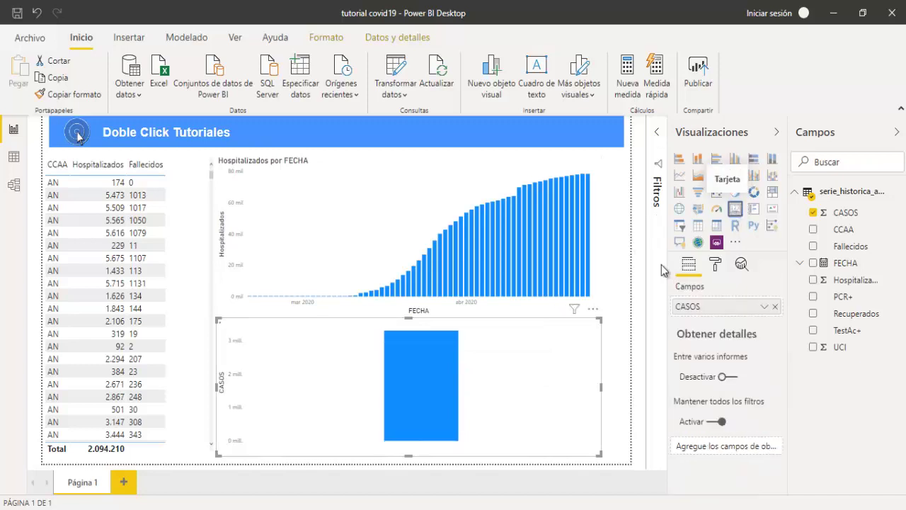
pyautogui.click(716, 264)
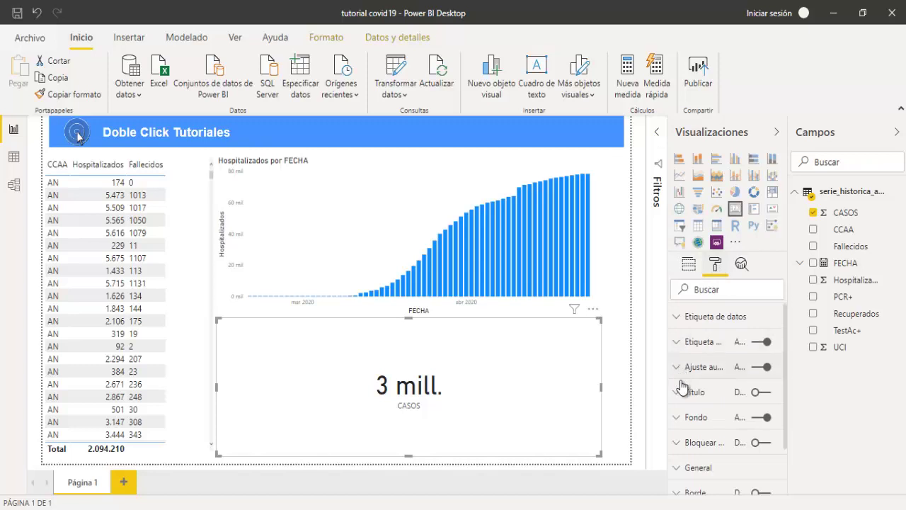
pyautogui.click(677, 316)
pyautogui.click(677, 316)
pyautogui.click(679, 318)
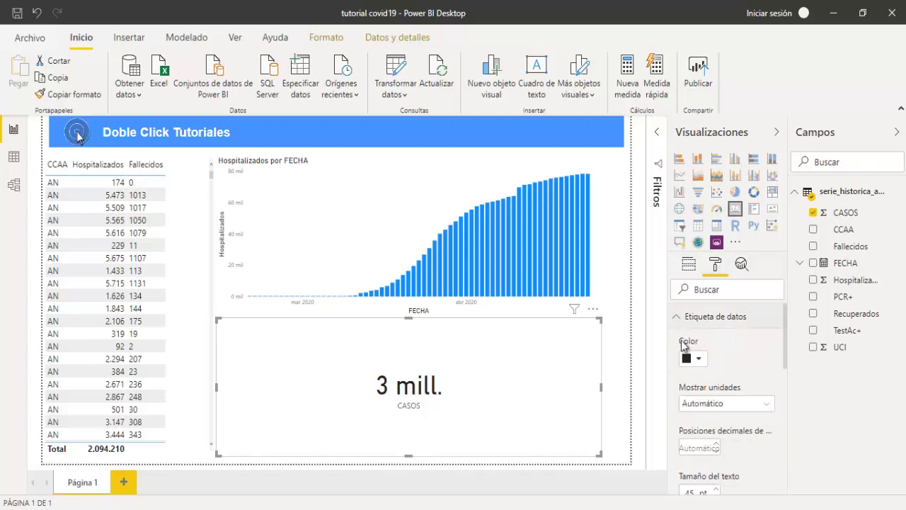
pyautogui.click(726, 403)
pyautogui.click(708, 376)
# Shorten the CASOS card, place it below the chart, and switch to the Datos view.
pyautogui.moveTo(408, 455); pyautogui.dragTo(409, 382)
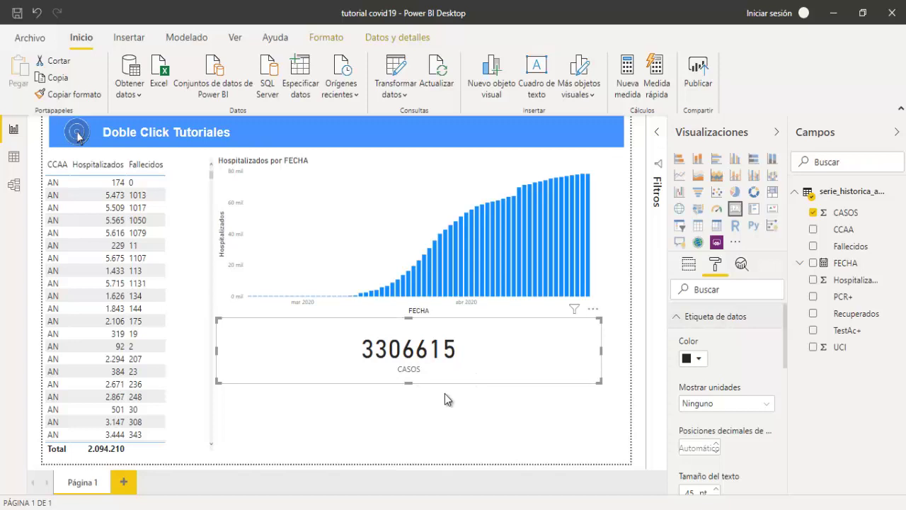
pyautogui.moveTo(436, 348); pyautogui.dragTo(431, 378)
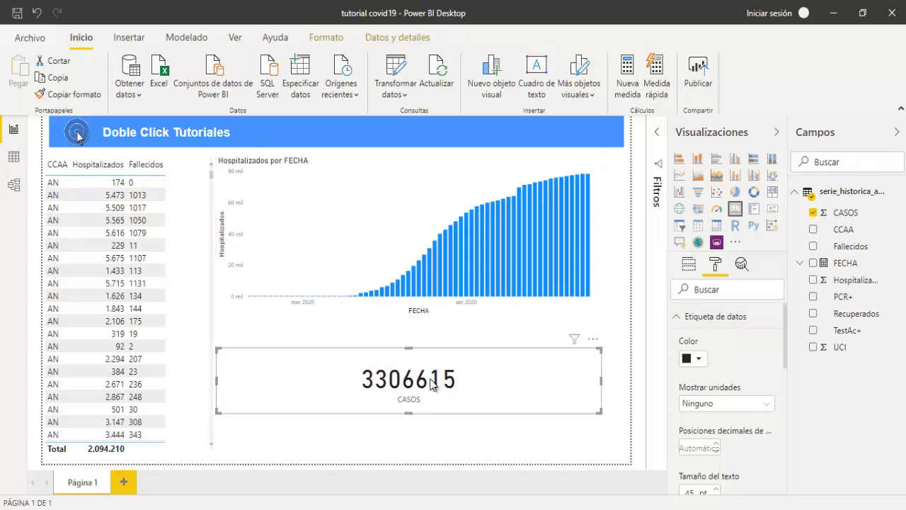
pyautogui.click(14, 159)
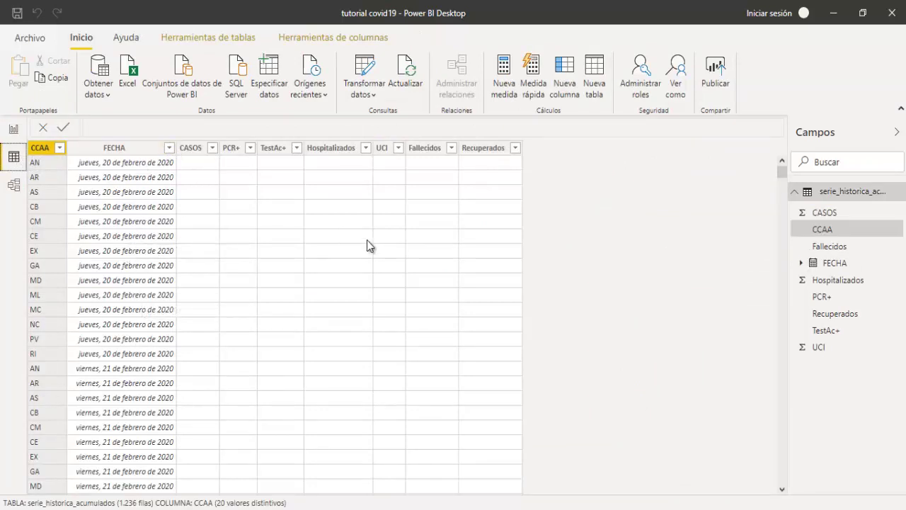
# Filter the FECHA column to only 20/04/2020 (19 rows), then go back to the Informe view.
pyautogui.moveTo(782, 174); pyautogui.dragTo(783, 165)
pyautogui.click(169, 147)
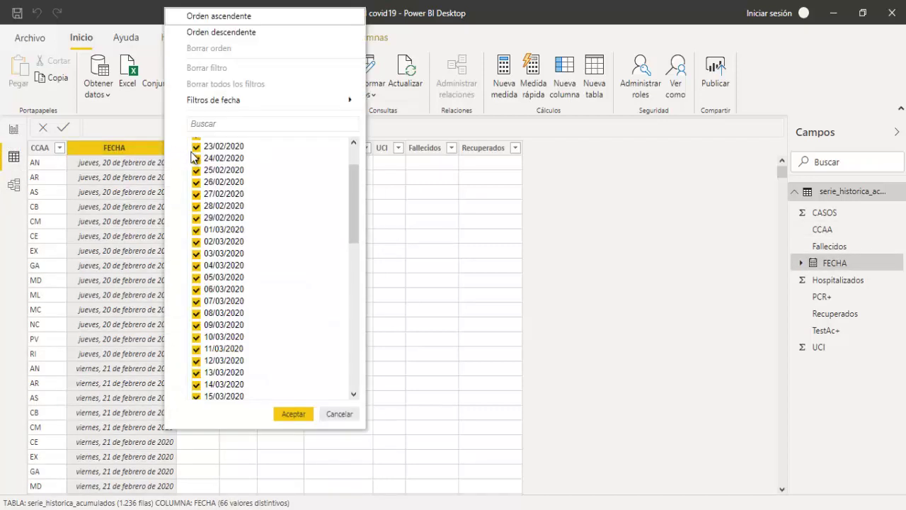
pyautogui.moveTo(356, 186); pyautogui.dragTo(351, 169)
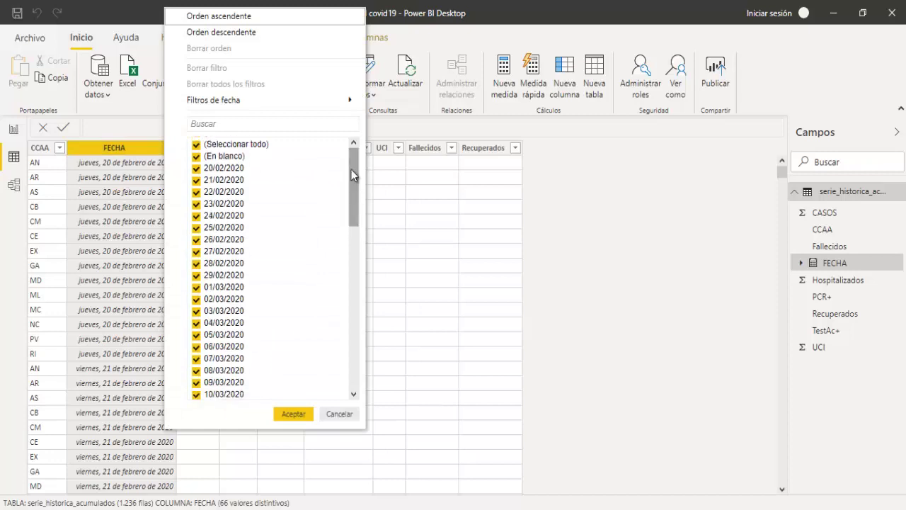
pyautogui.click(196, 145)
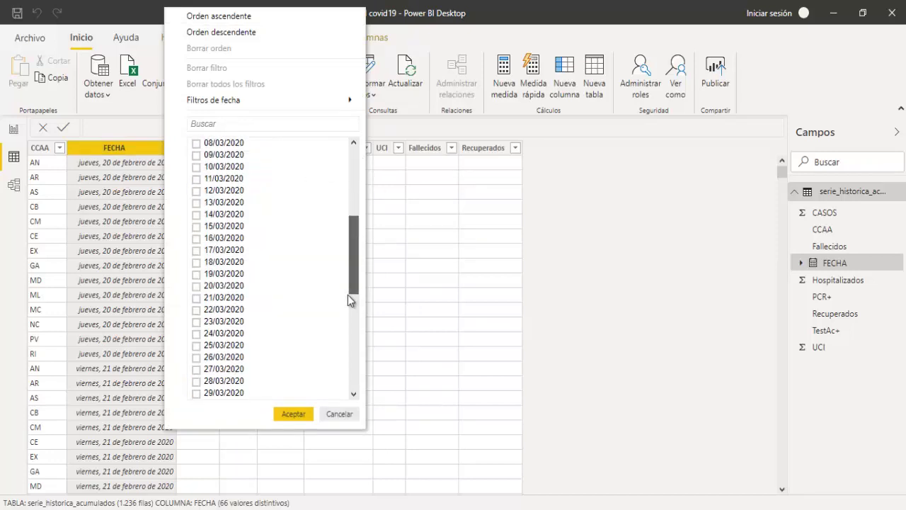
pyautogui.moveTo(357, 185); pyautogui.dragTo(344, 363)
pyautogui.click(205, 344)
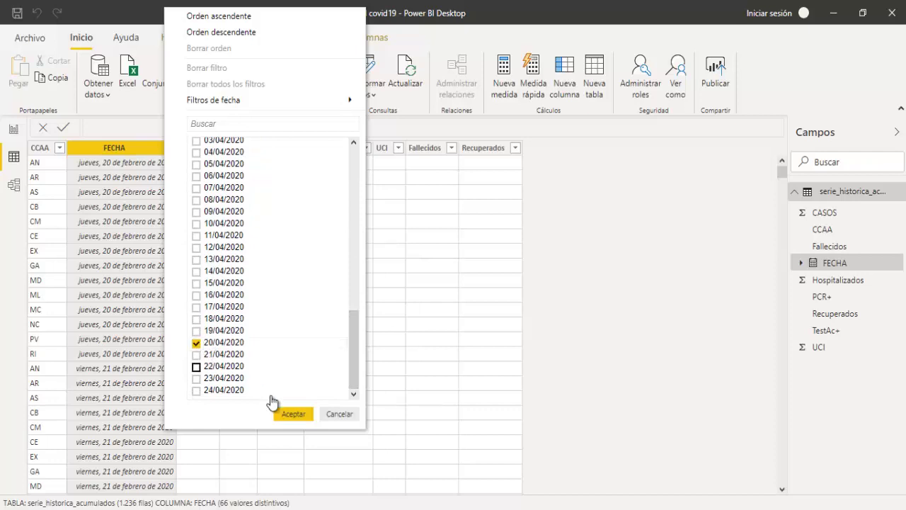
pyautogui.click(291, 416)
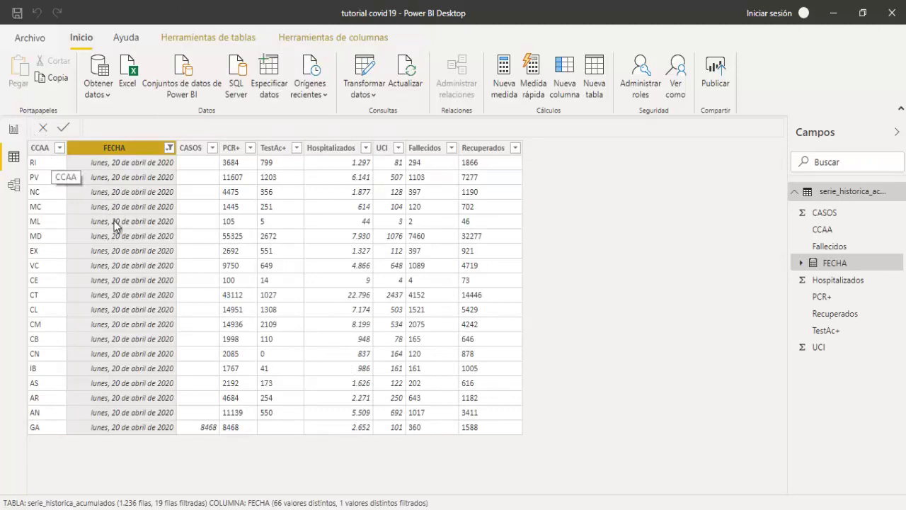
pyautogui.click(12, 130)
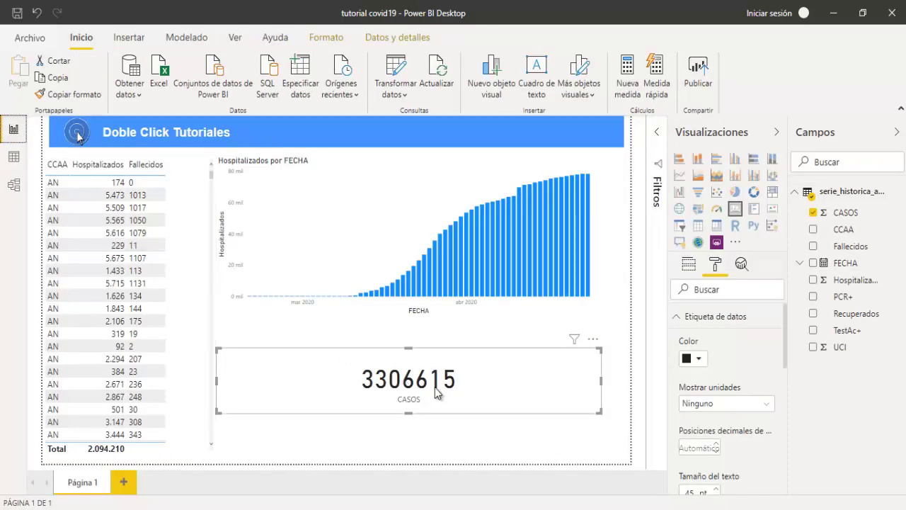
# Move the CASOS card slightly up under the chart, check its field options, and open the model view.
pyautogui.moveTo(426, 389); pyautogui.dragTo(427, 373)
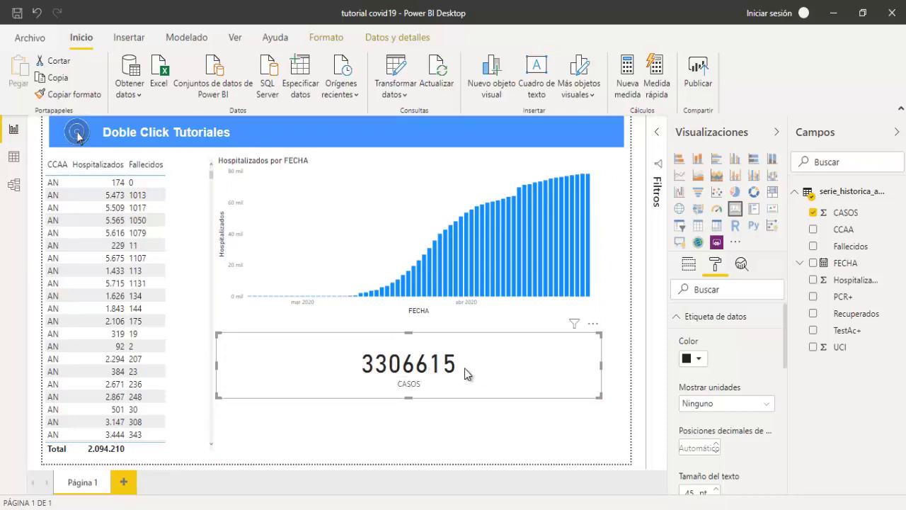
pyautogui.click(689, 267)
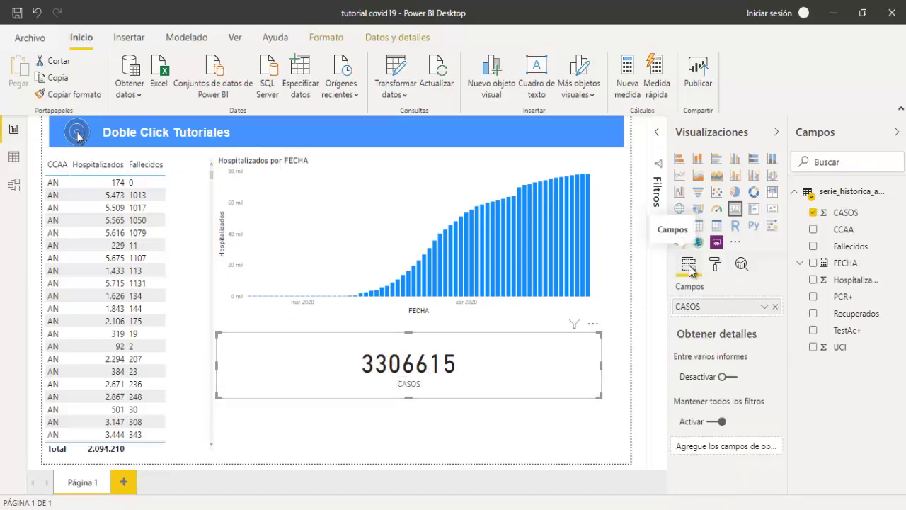
pyautogui.click(764, 307)
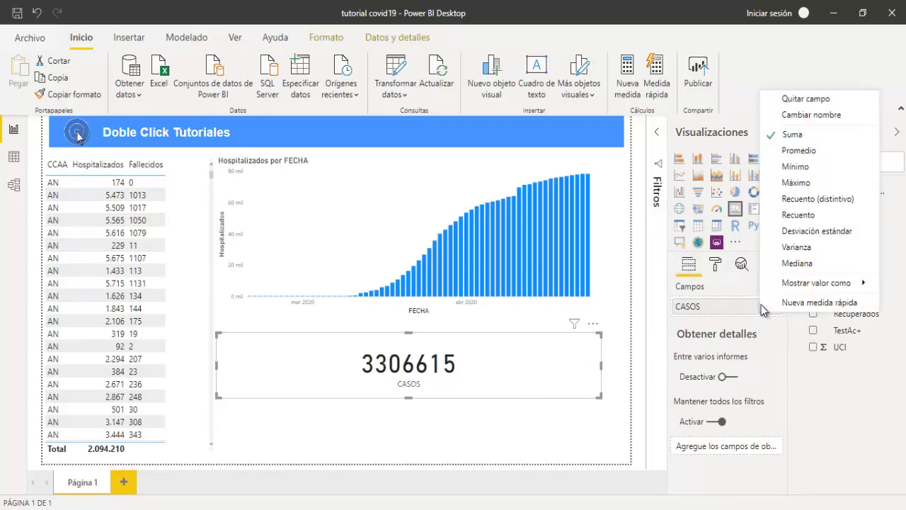
pyautogui.click(555, 418)
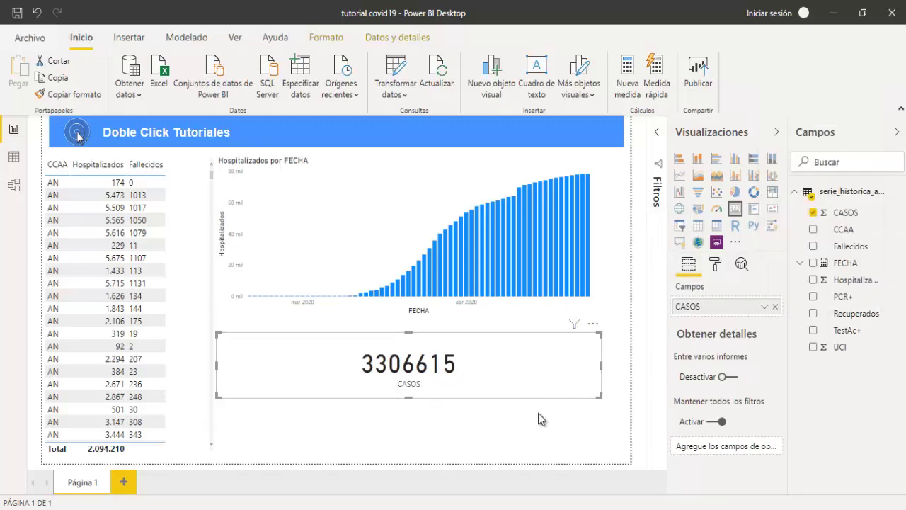
pyautogui.click(524, 409)
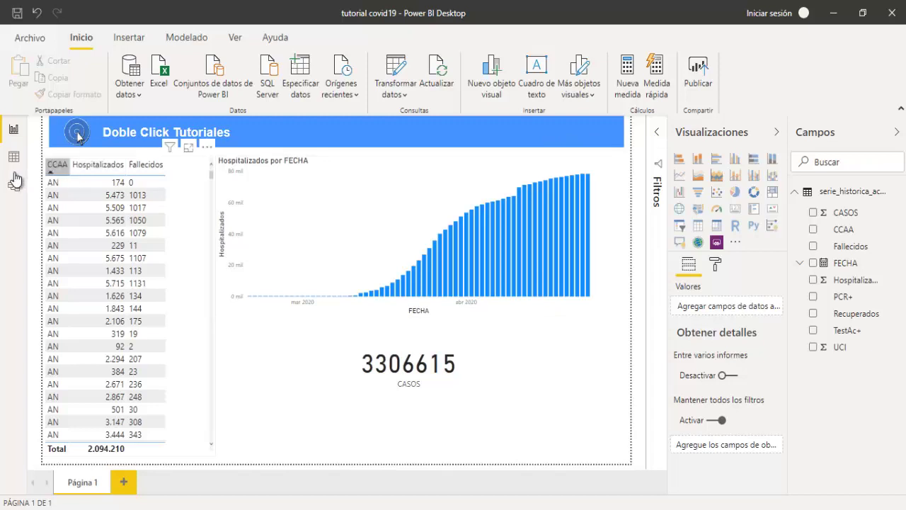
pyautogui.click(11, 188)
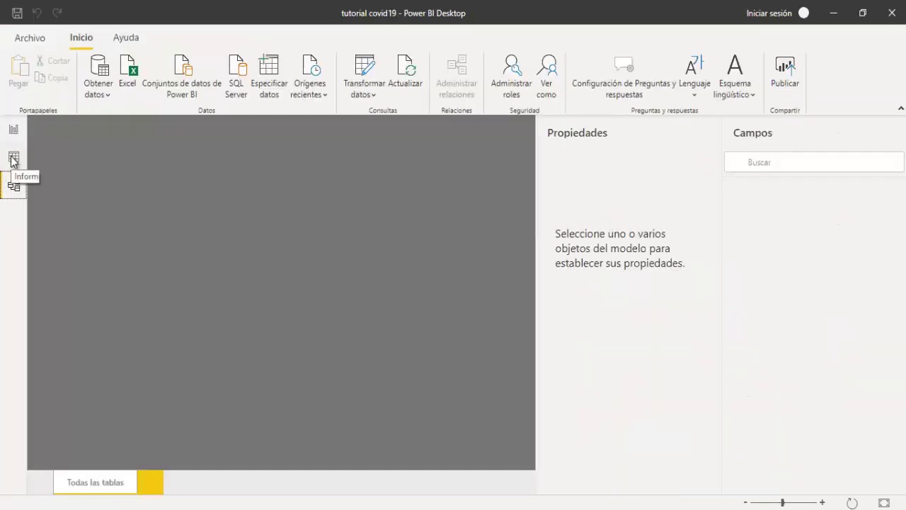
# In Datos view, change the FECHA filter from 20/04/2020 to 21/04/2020, then return to Informe.
pyautogui.click(14, 157)
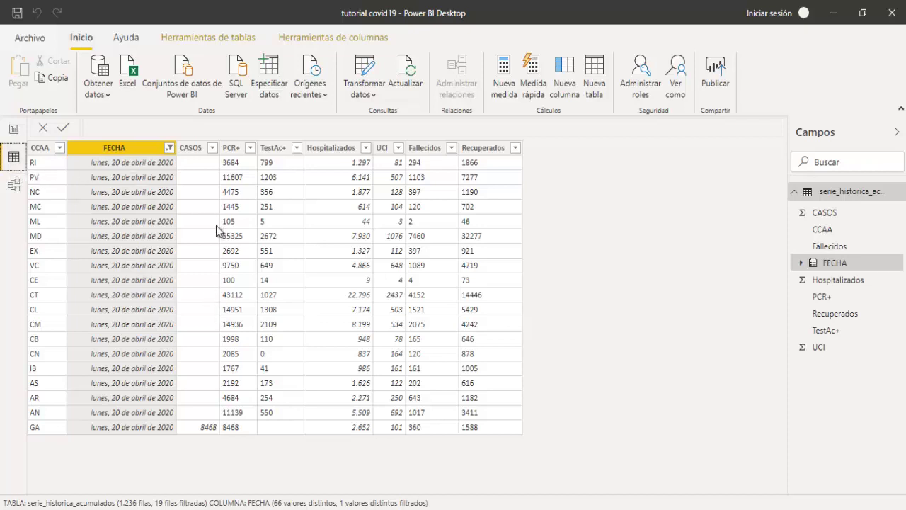
pyautogui.click(169, 148)
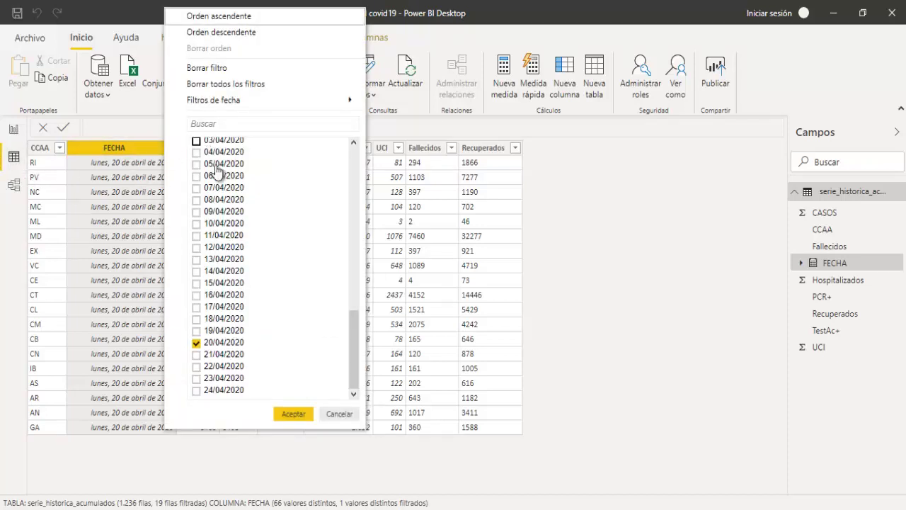
pyautogui.click(196, 342)
pyautogui.click(196, 354)
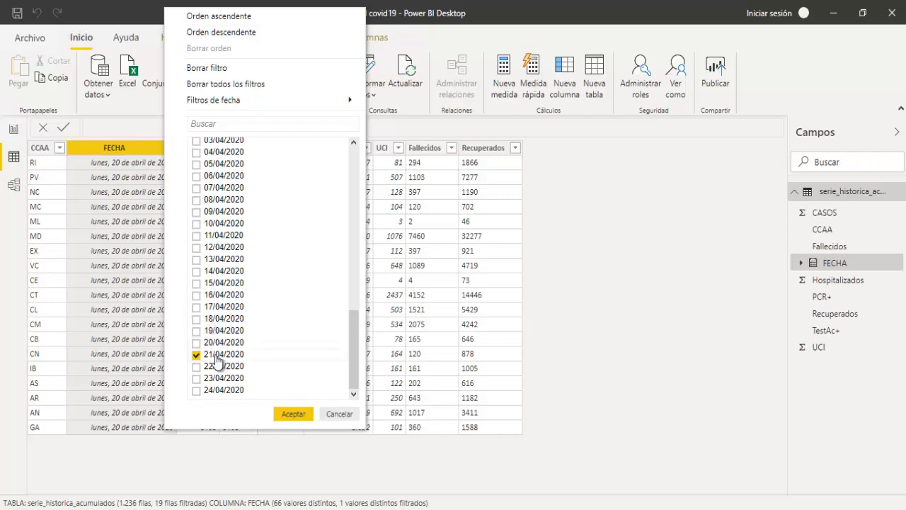
pyautogui.click(292, 415)
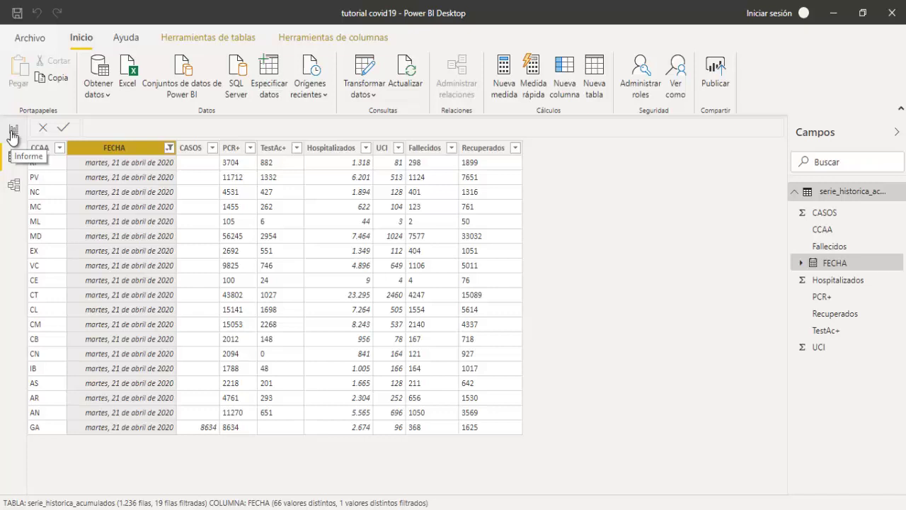
pyautogui.click(13, 133)
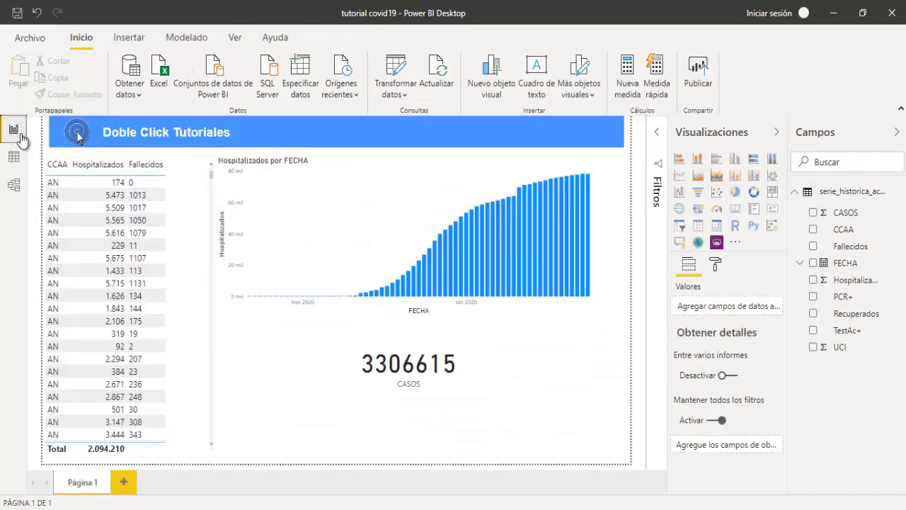
# Lower the CASOS card (3306615) in small moves until it sits beneath the Hospitalizados por FECHA chart.
pyautogui.click(425, 390)
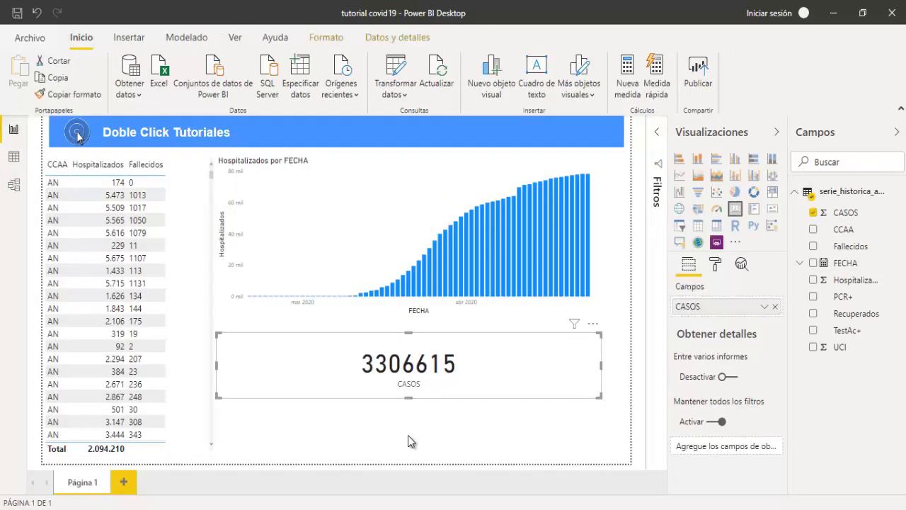
pyautogui.click(409, 439)
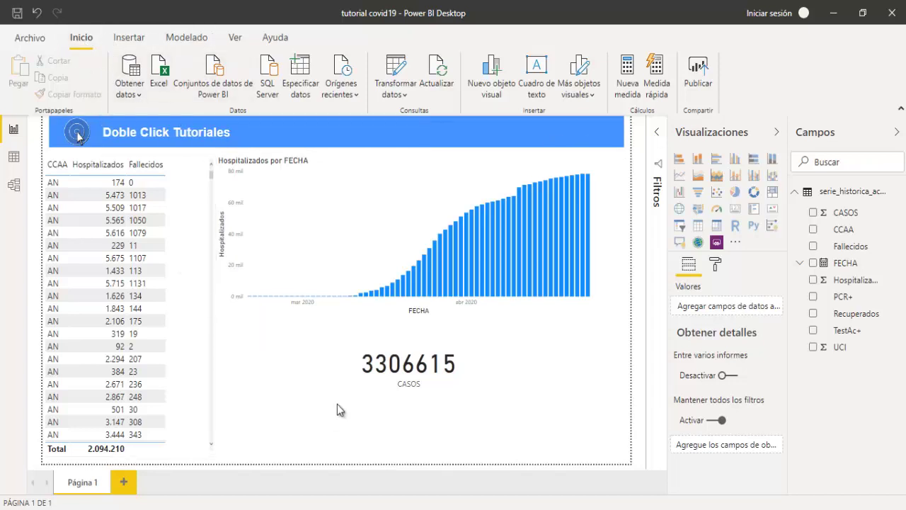
pyautogui.moveTo(408, 368)
pyautogui.moveTo(394, 388); pyautogui.dragTo(394, 407)
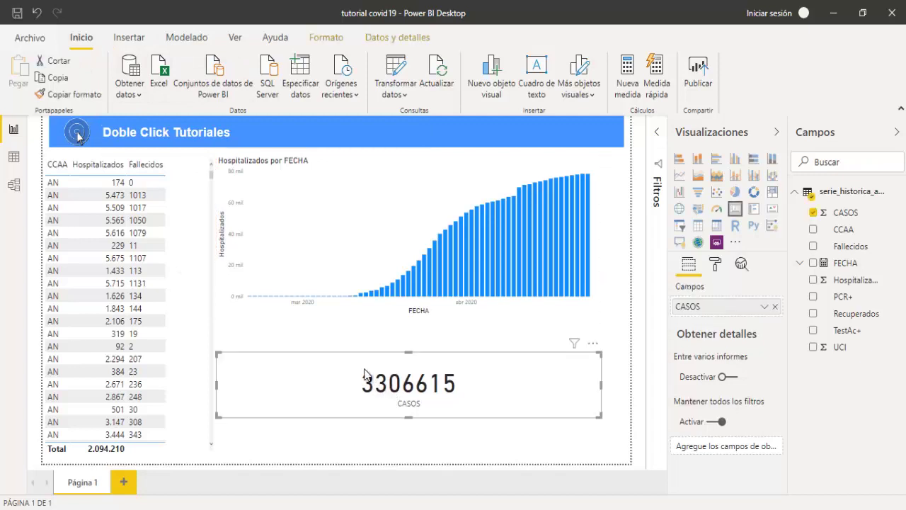
pyautogui.click(367, 325)
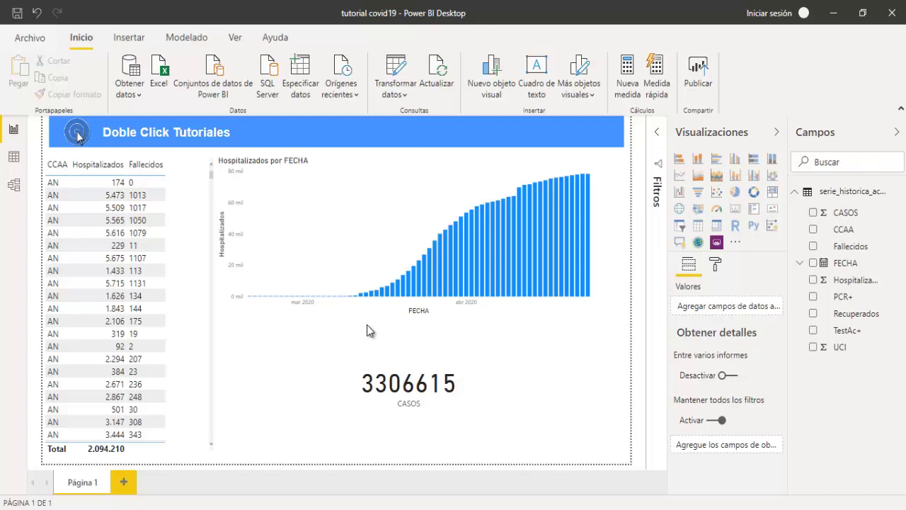
pyautogui.click(400, 385)
pyautogui.moveTo(400, 386); pyautogui.dragTo(411, 396)
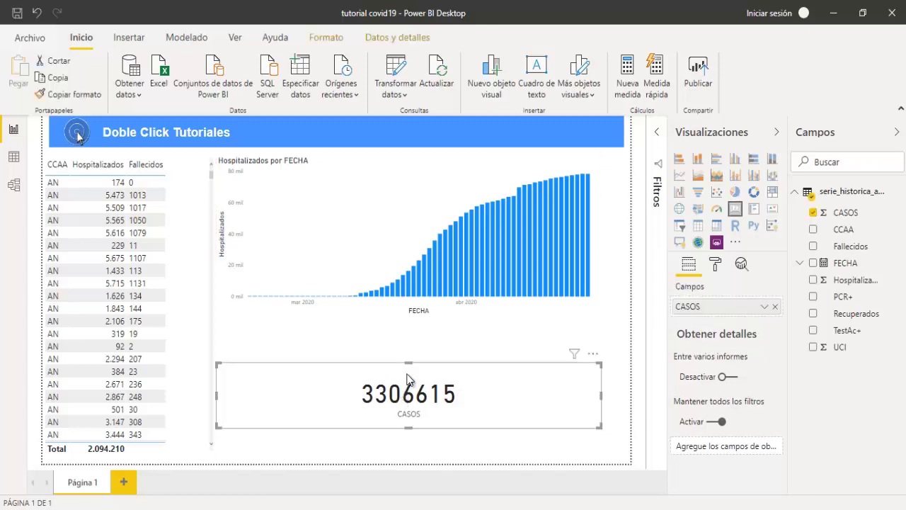
pyautogui.click(426, 340)
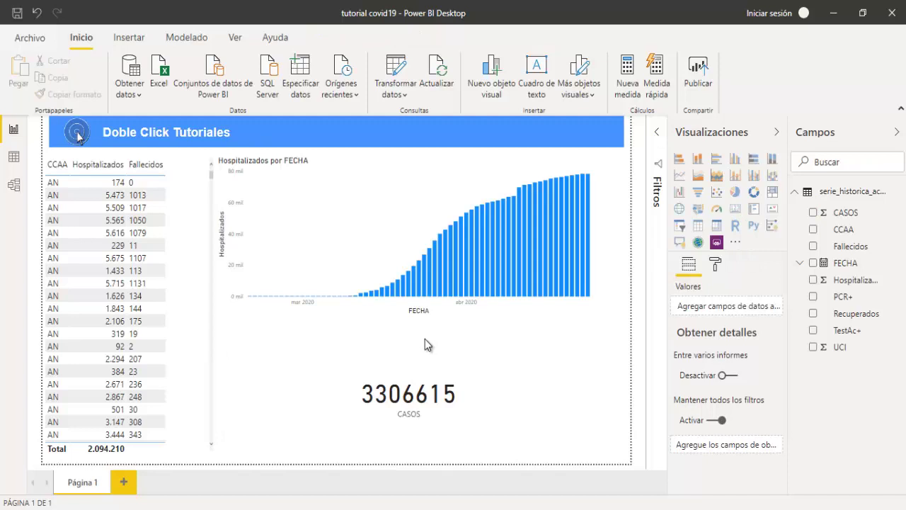
pyautogui.click(409, 405)
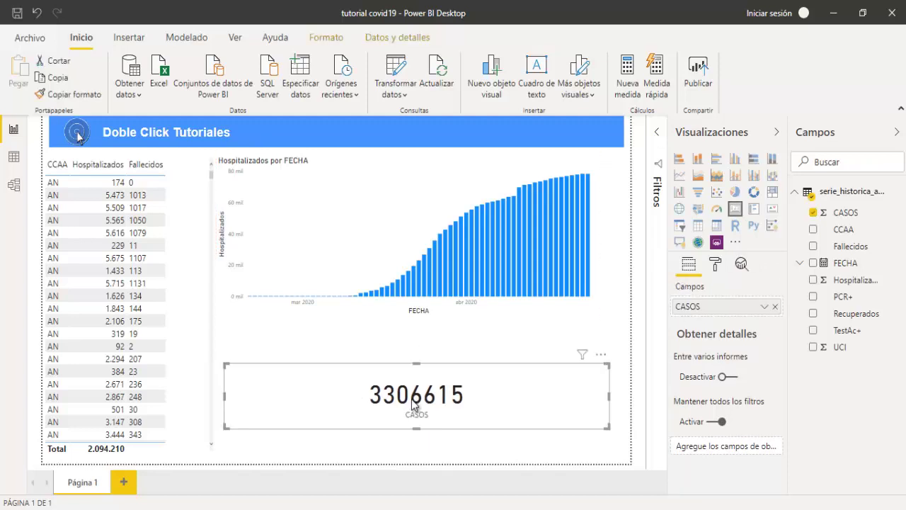
pyautogui.click(398, 336)
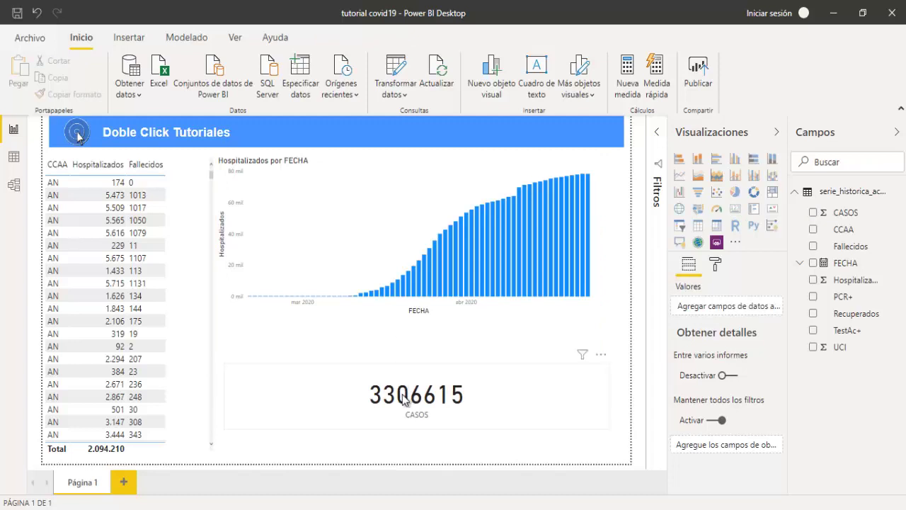
pyautogui.click(404, 398)
pyautogui.click(418, 335)
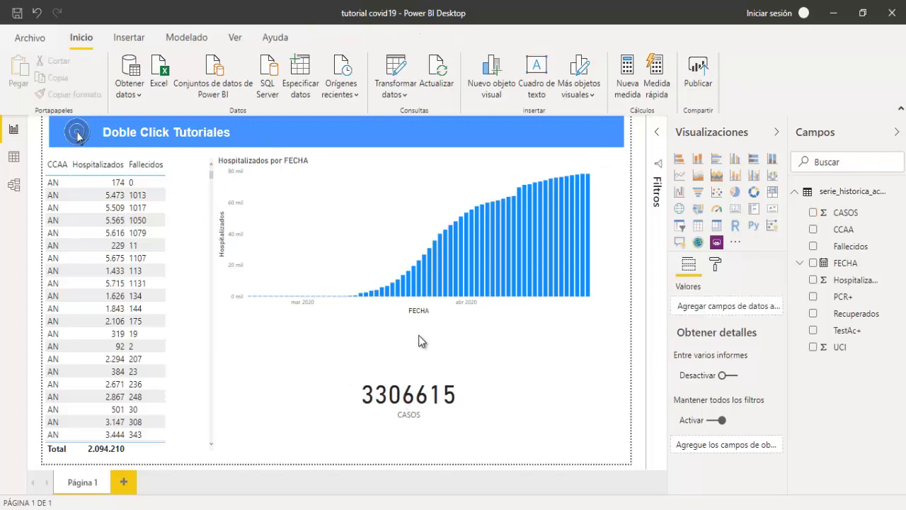